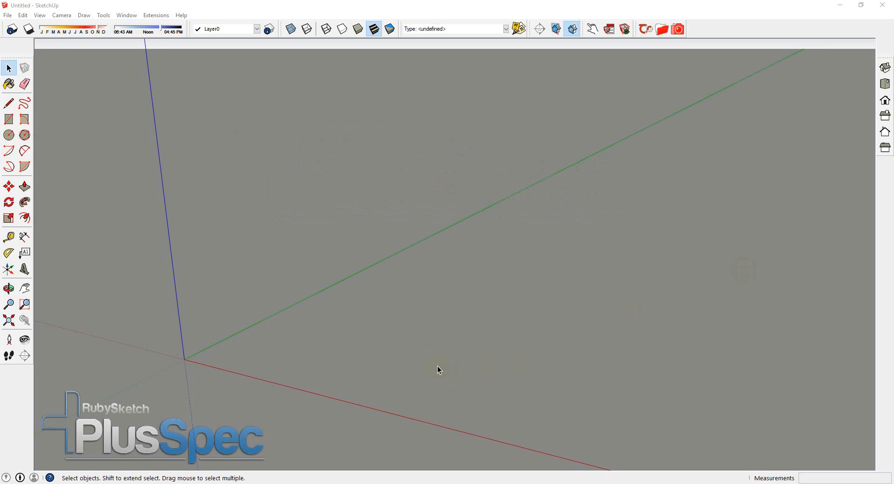
Step: Start an image import and preview panaramic.jpg enlarged in Photos, then return to the file selection
click(7, 15)
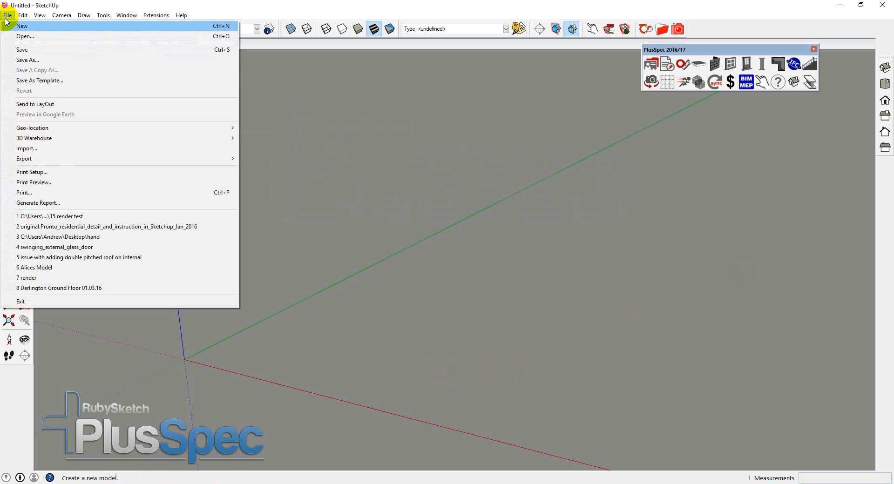
click(54, 149)
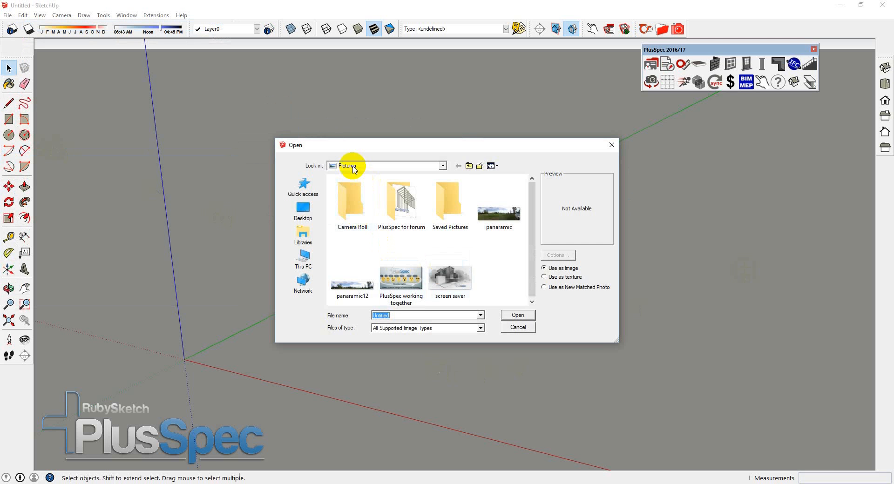
right_click(495, 221)
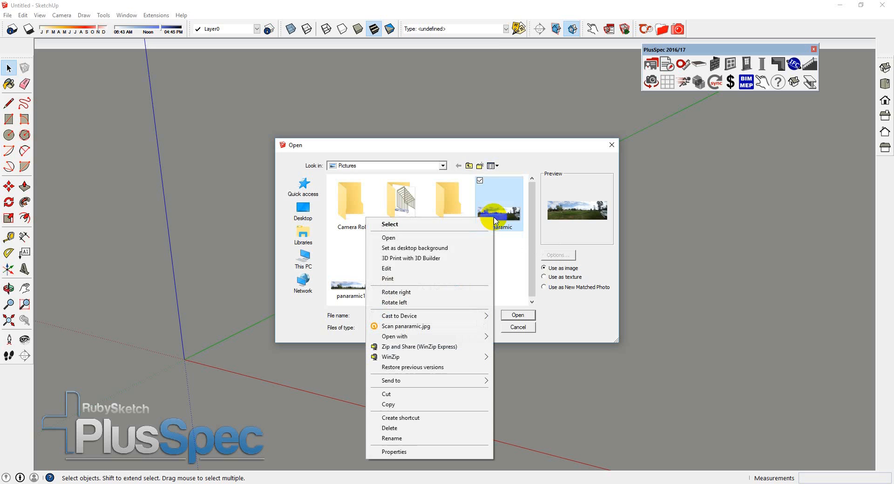
click(455, 236)
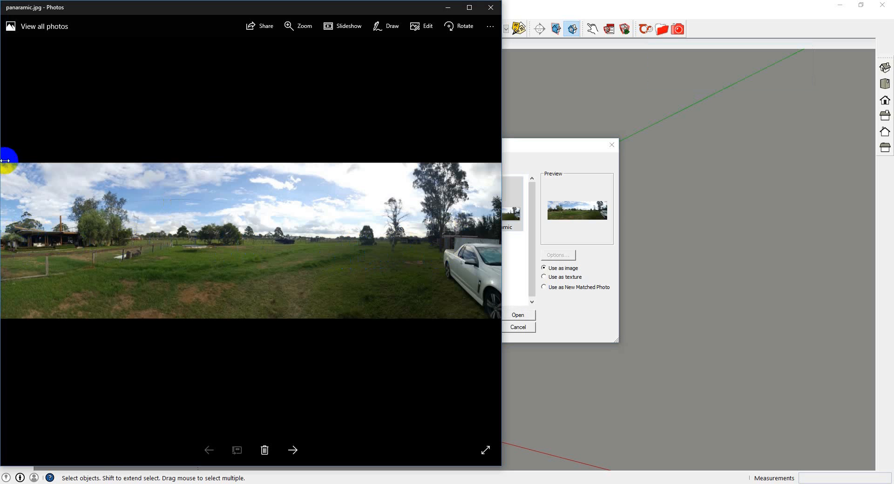
click(469, 8)
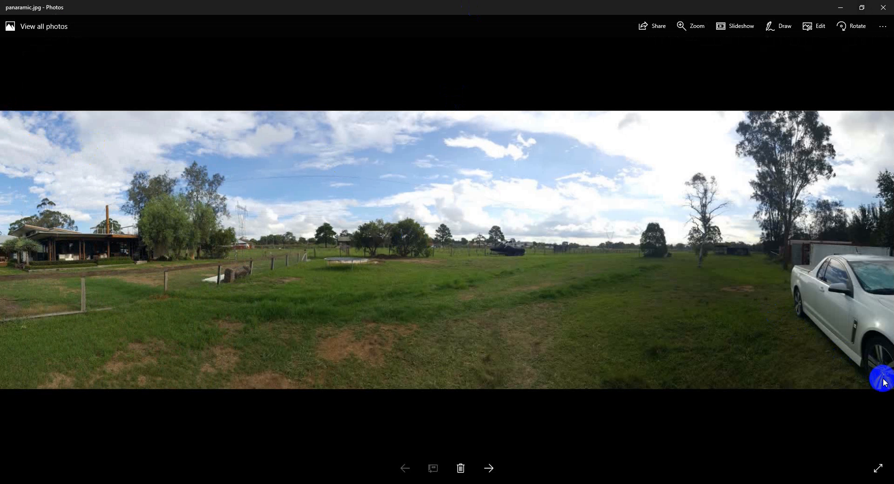
click(841, 9)
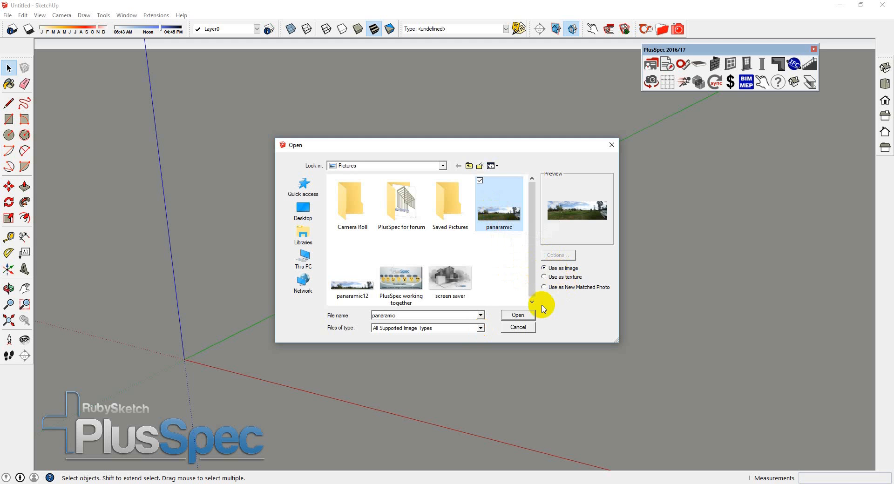
Step: Import panaramic as an image, placing its first corner at the origin and making it about 45 m high
click(521, 316)
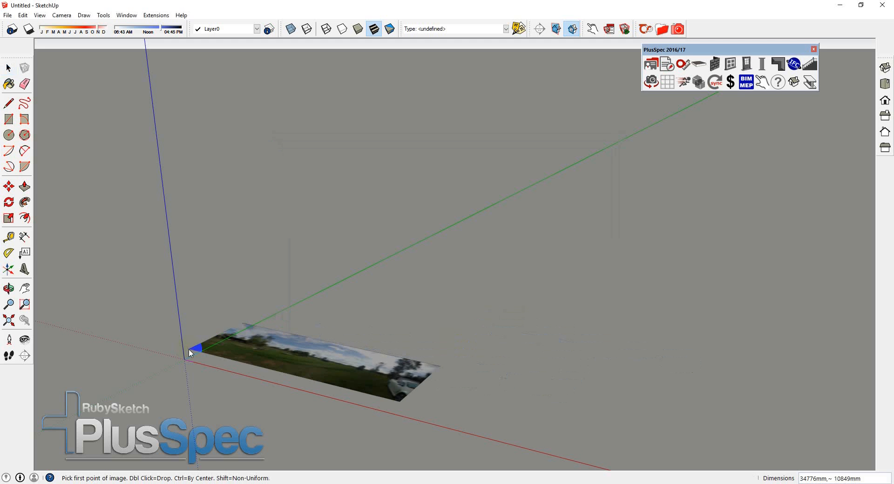
click(185, 359)
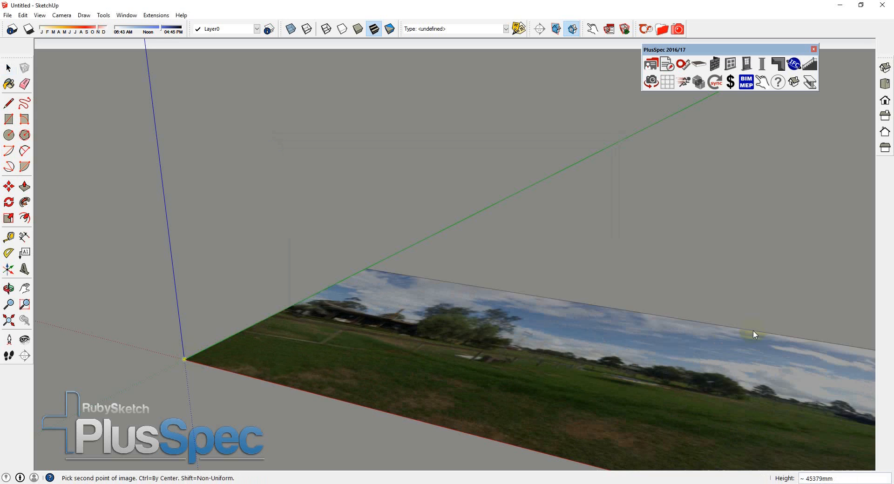
click(756, 335)
Step: Rescale the panorama with the PlusSpec scaling tool by setting the distance between its two side edges to 100 m
scroll(756, 335, down, 2)
middle_drag(596, 315, 377, 391)
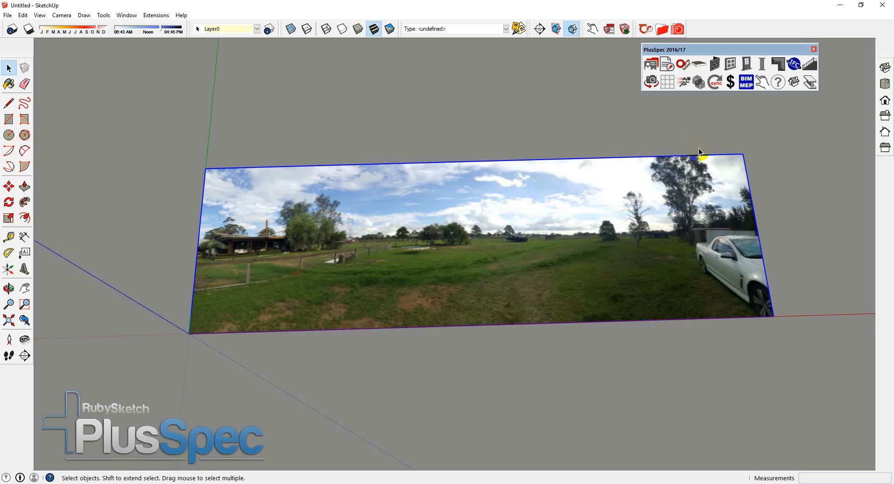
click(681, 66)
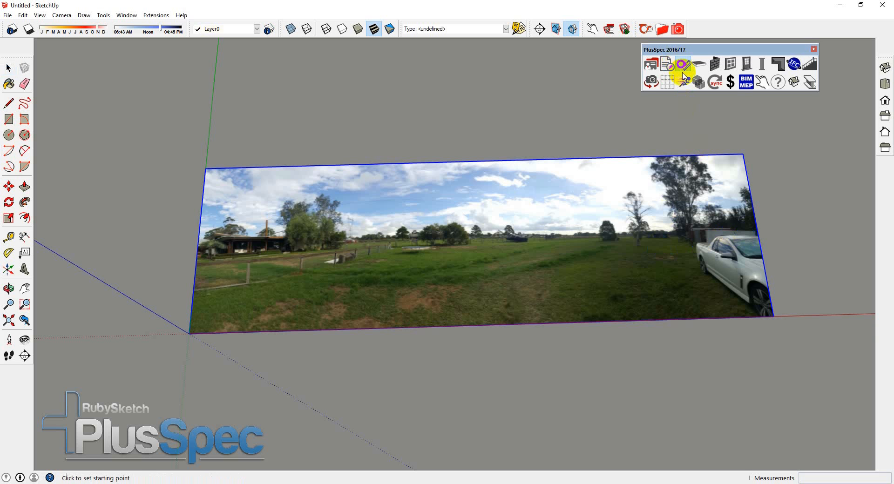
click(196, 270)
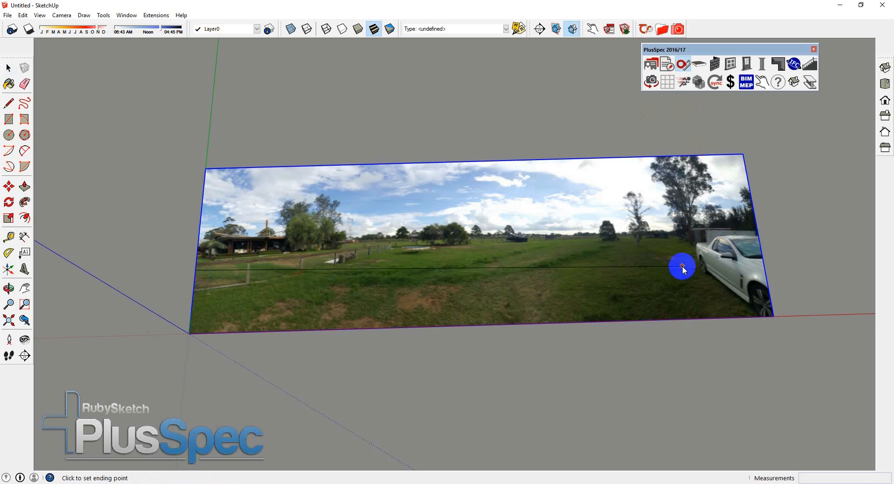
click(762, 255)
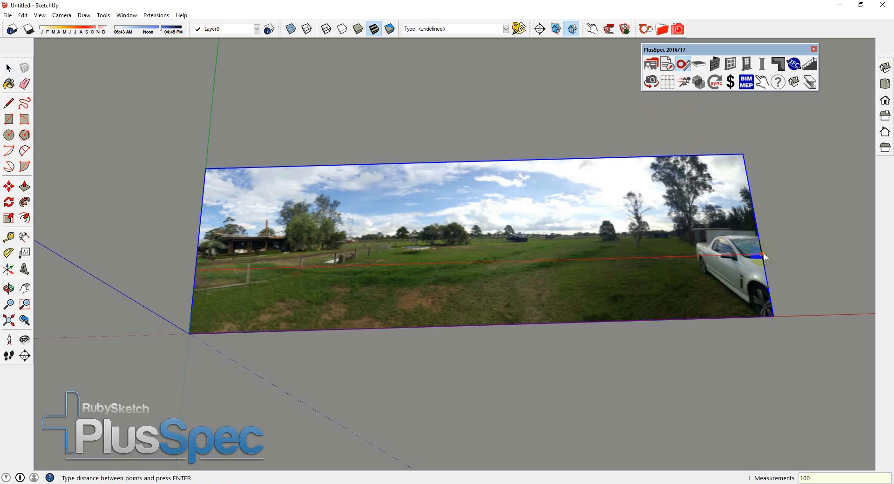
key(Return)
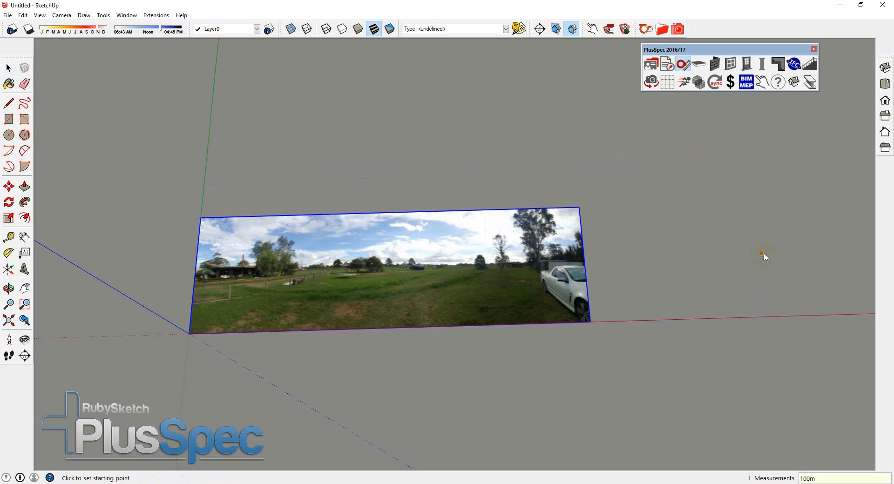
Step: Explode the panorama image and select its face and border edges individually to check them
middle_drag(524, 269, 273, 193)
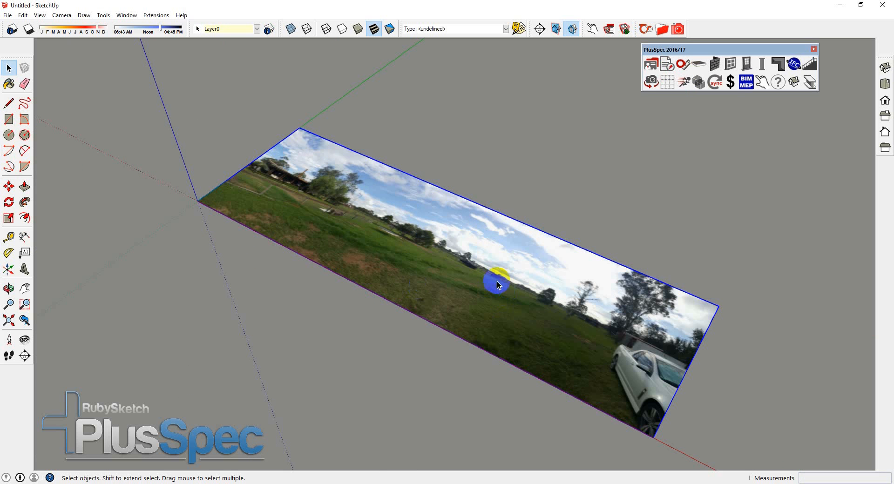
right_click(435, 251)
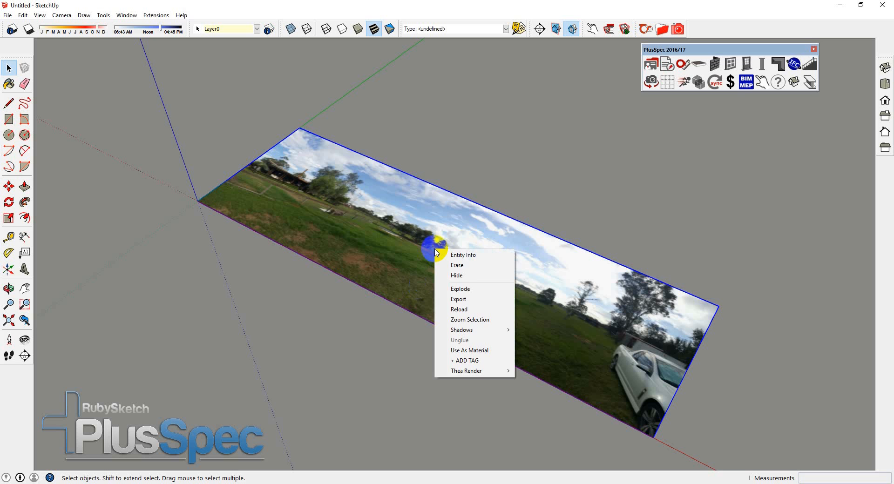
click(460, 290)
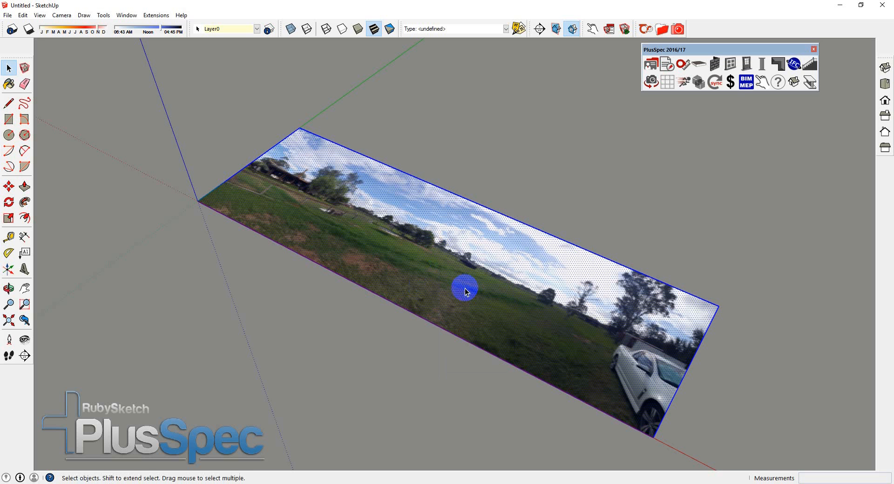
click(424, 273)
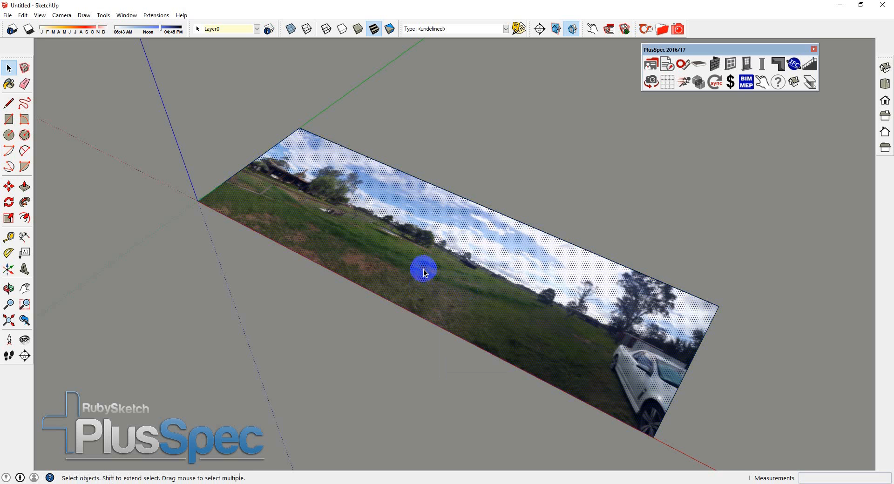
click(387, 298)
click(238, 173)
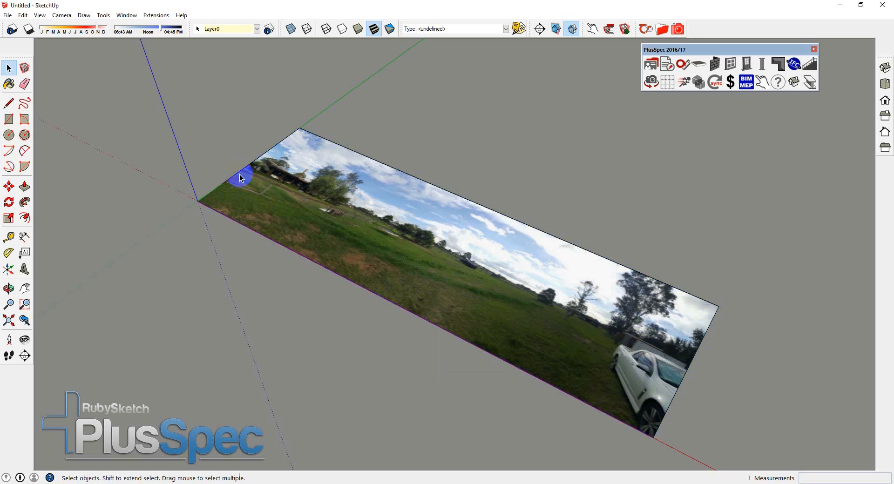
click(352, 154)
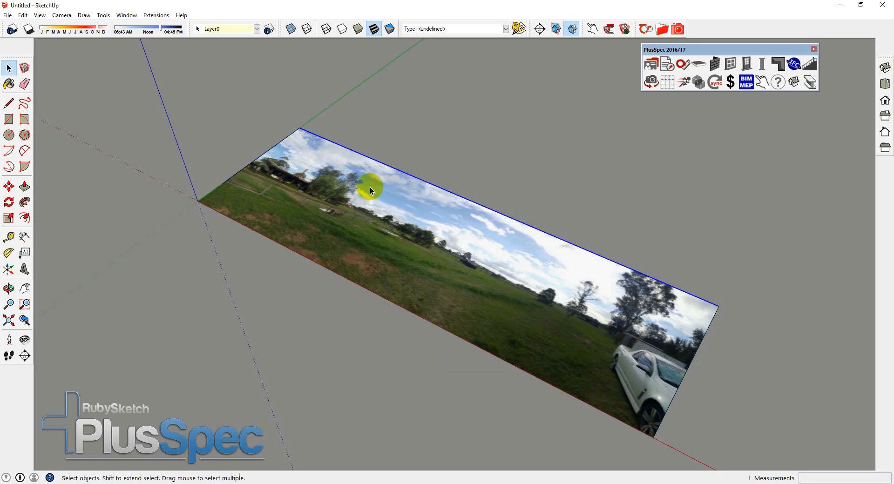
Step: Draw a line across the panorama below the horizon, parallel to the red axis, from one side edge to the other
middle_drag(347, 257, 517, 469)
scroll(319, 322, up, 3)
scroll(319, 322, up, 4)
scroll(314, 321, down, 3)
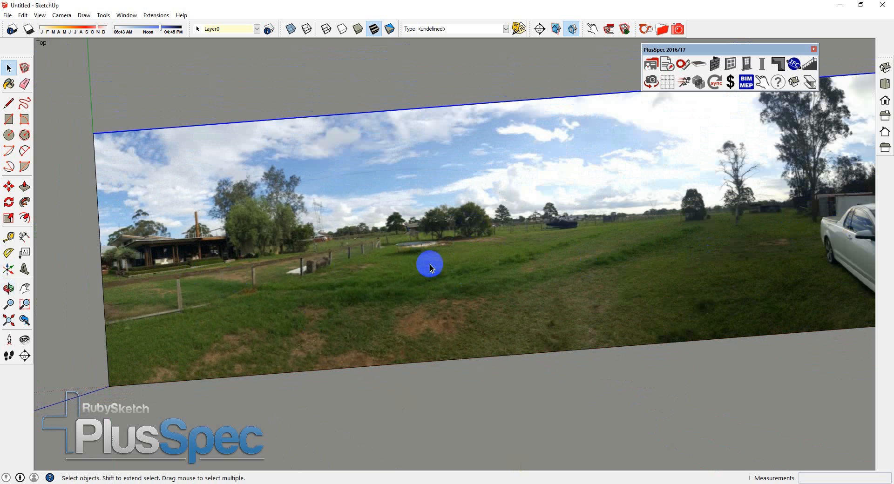
key(l)
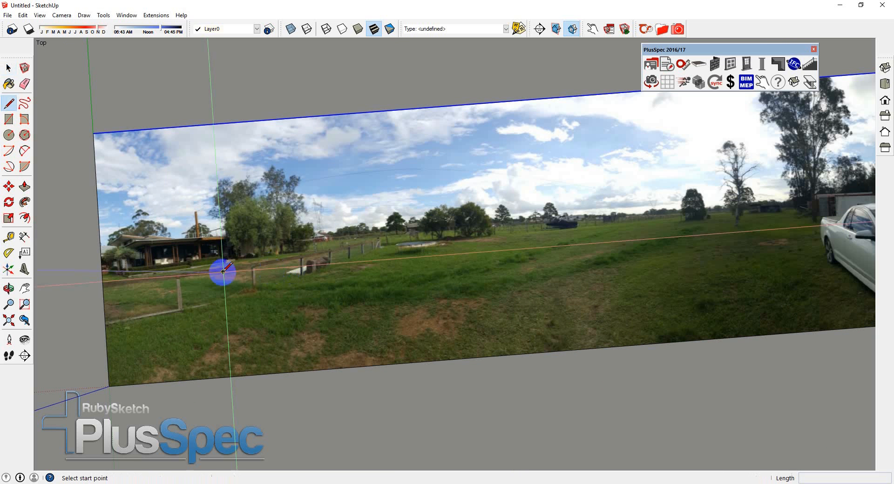
click(103, 282)
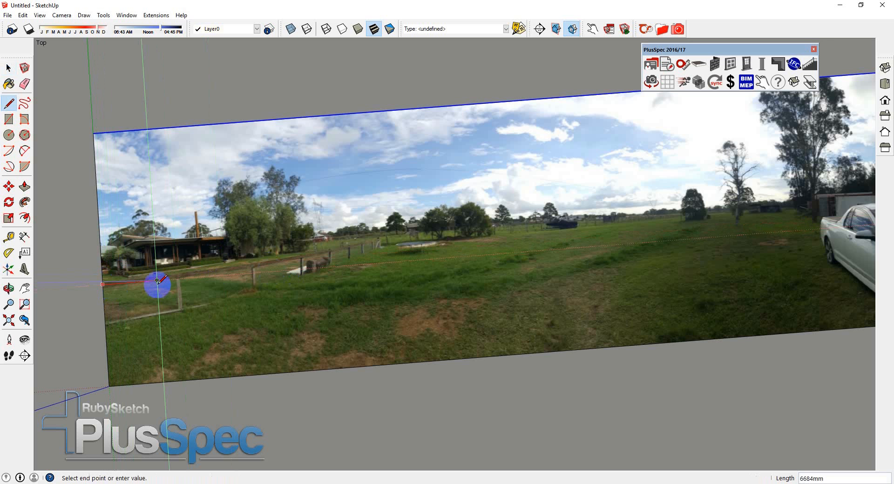
scroll(153, 284, down, 3)
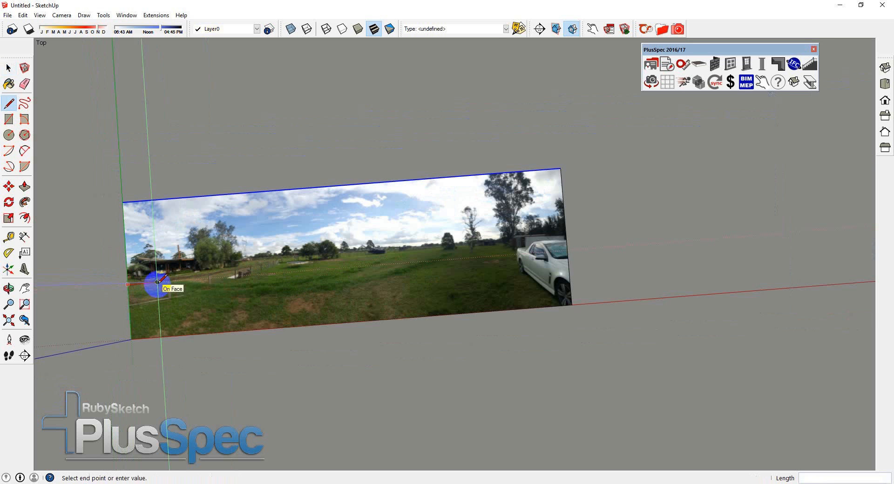
click(568, 250)
middle_drag(533, 284, 314, 230)
key(space)
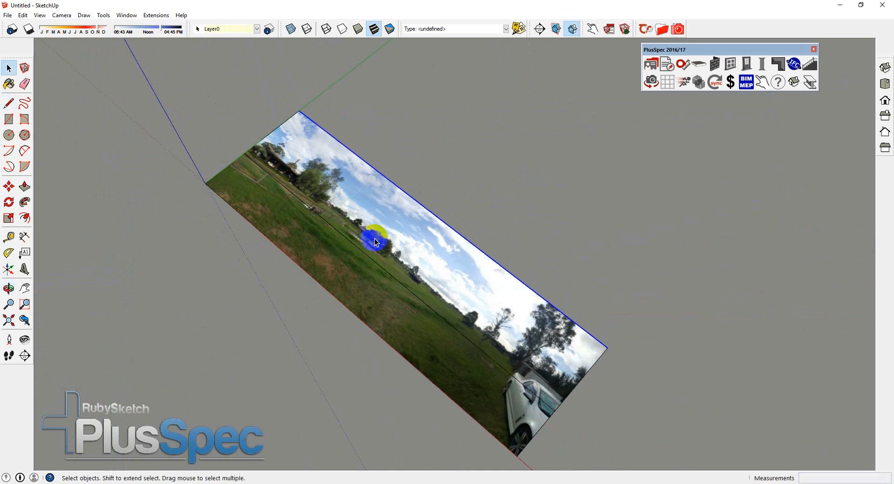
Step: Rotate the sky part of the panorama 90 degrees about the dividing line so it stands upright, and clear the selection
click(375, 240)
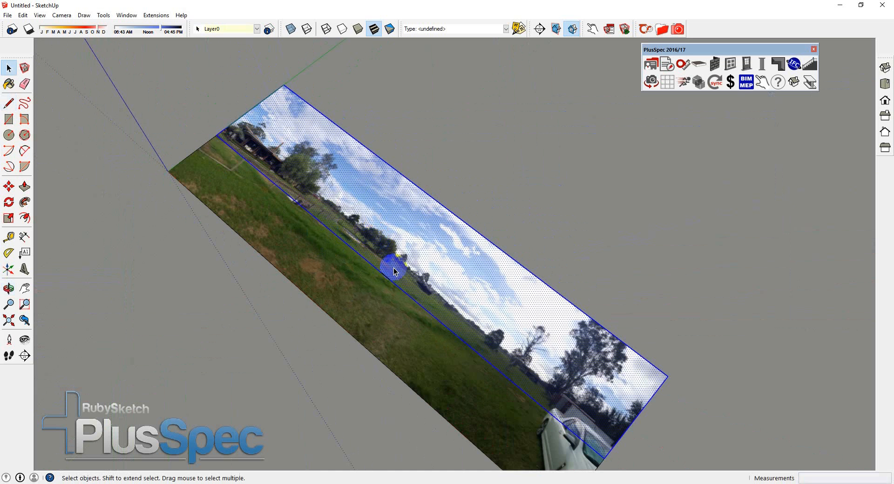
middle_drag(391, 264, 273, 152)
middle_drag(418, 354, 329, 237)
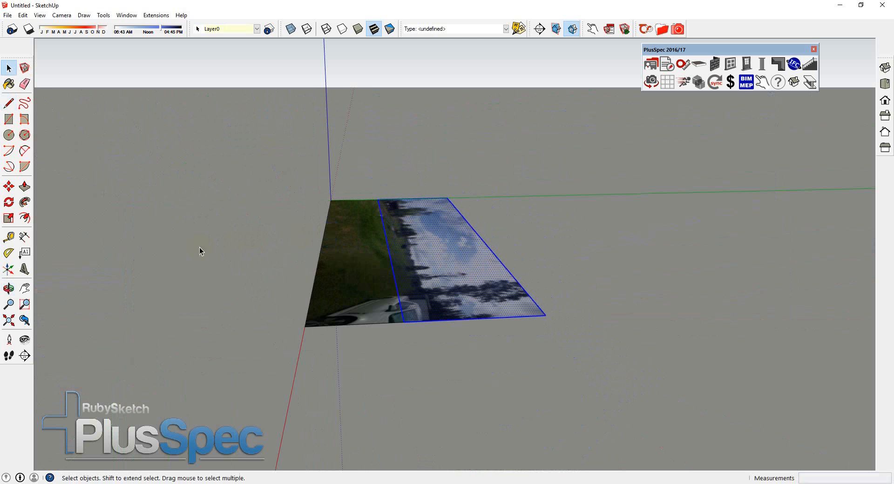
key(q)
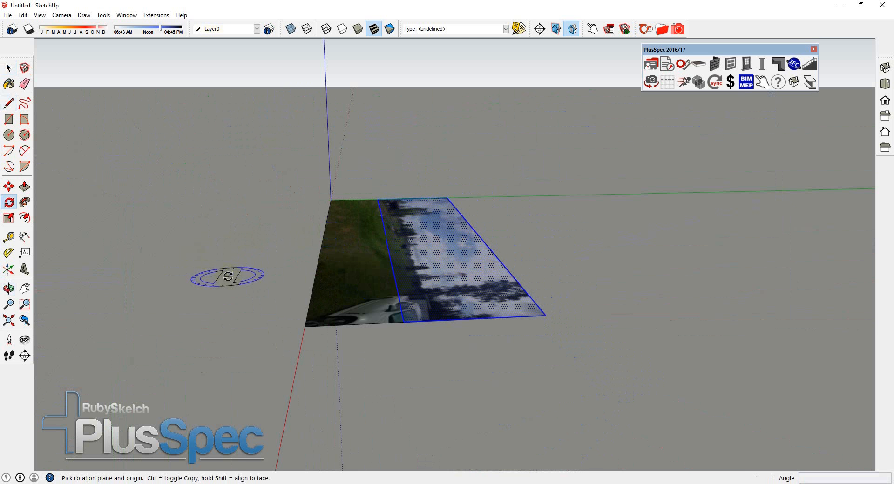
click(325, 308)
middle_drag(379, 328, 385, 243)
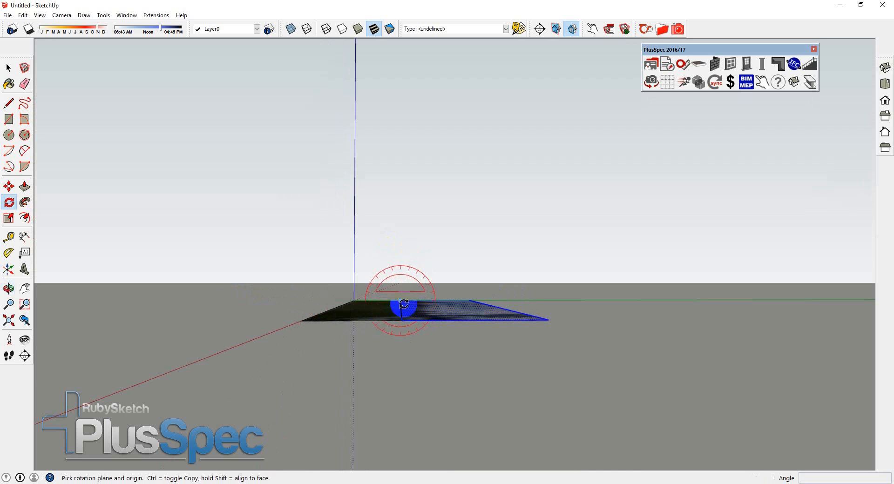
click(402, 320)
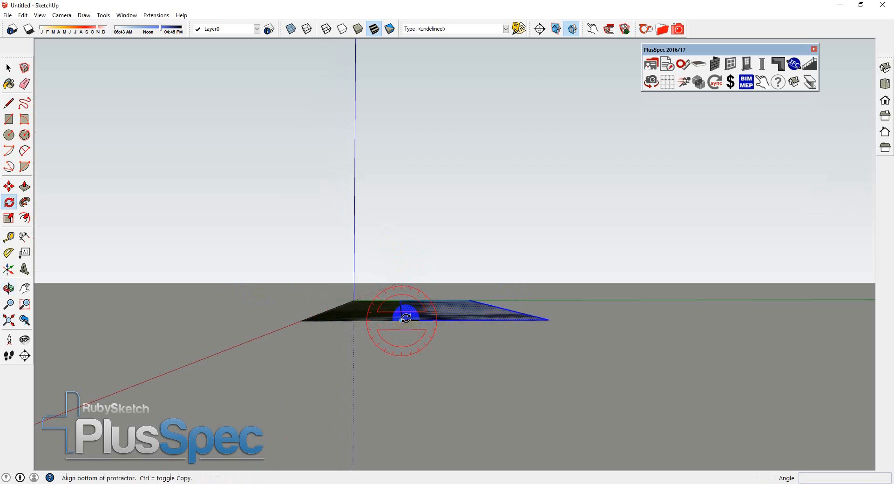
click(442, 321)
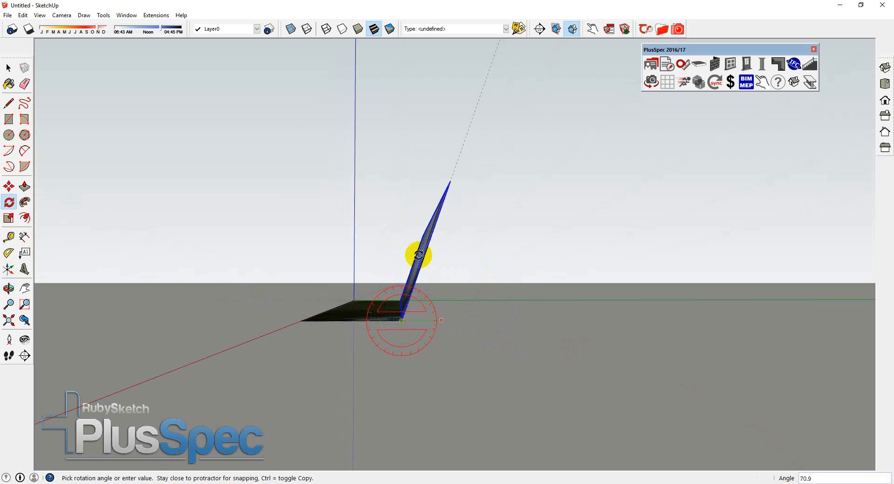
click(402, 267)
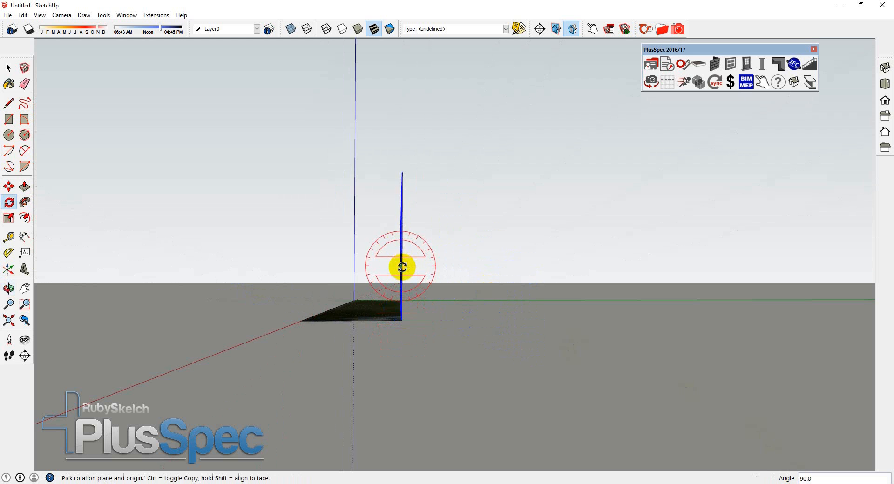
middle_drag(367, 308, 569, 364)
middle_drag(418, 357, 356, 343)
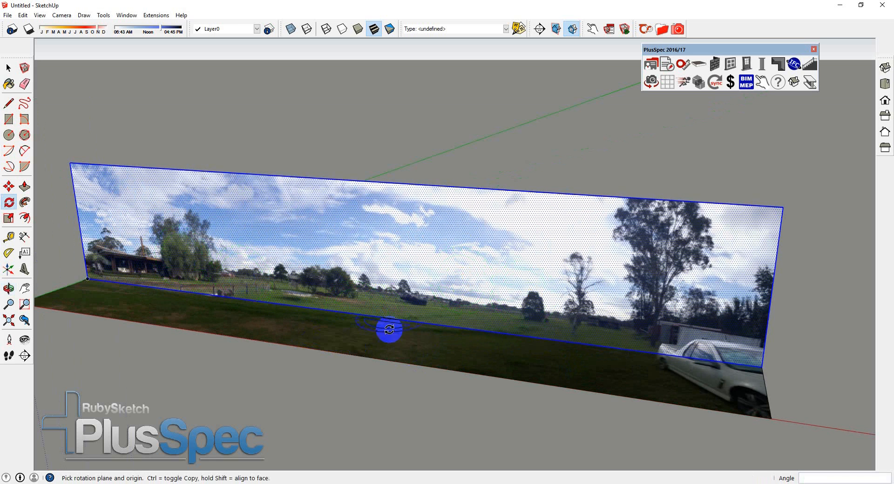
key(space)
key(ctrl+t)
key(o)
drag(406, 342, 365, 358)
key(space)
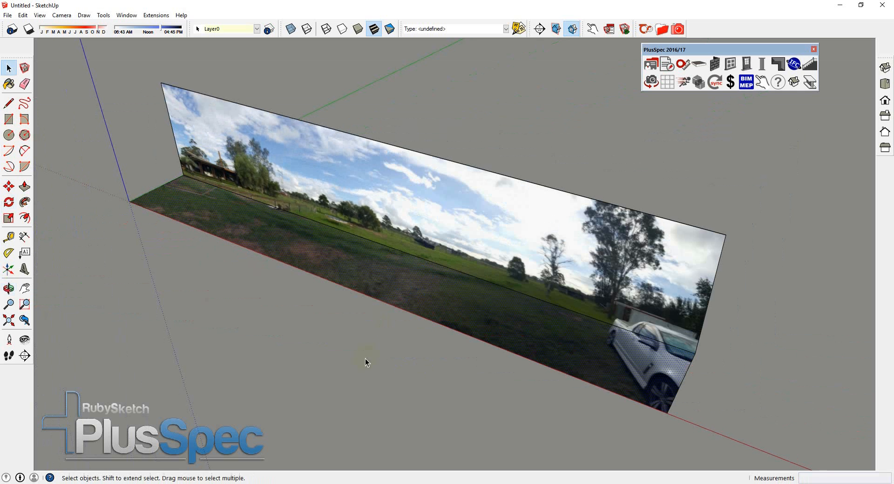
click(369, 298)
key(m)
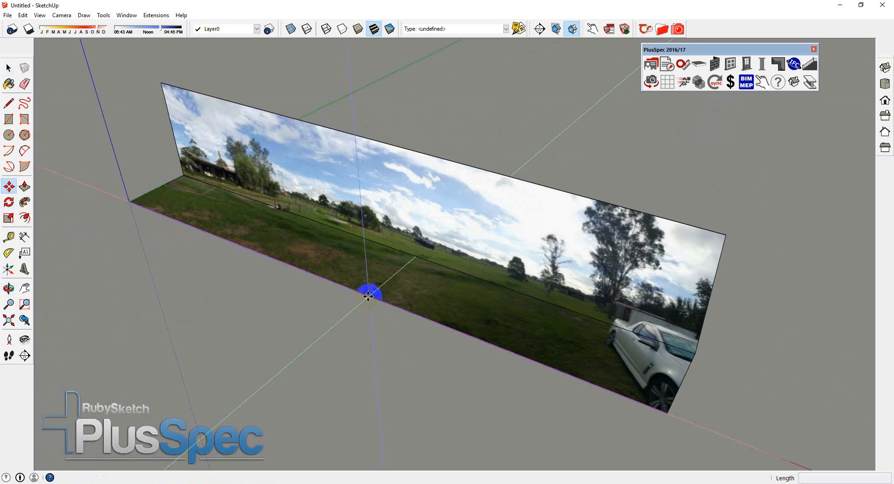
click(368, 295)
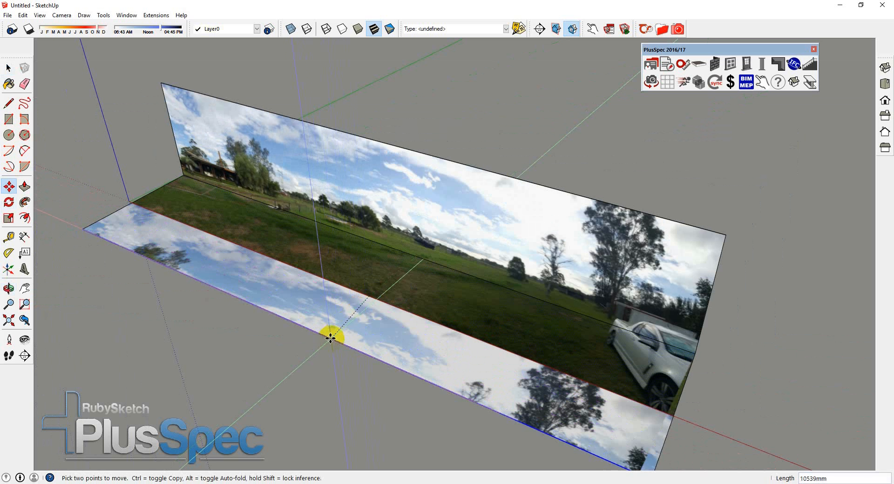
key(Escape)
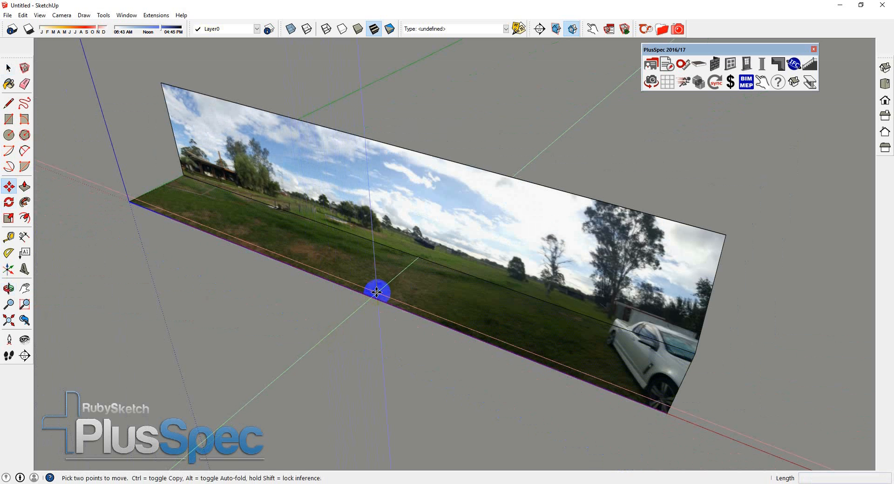
key(space)
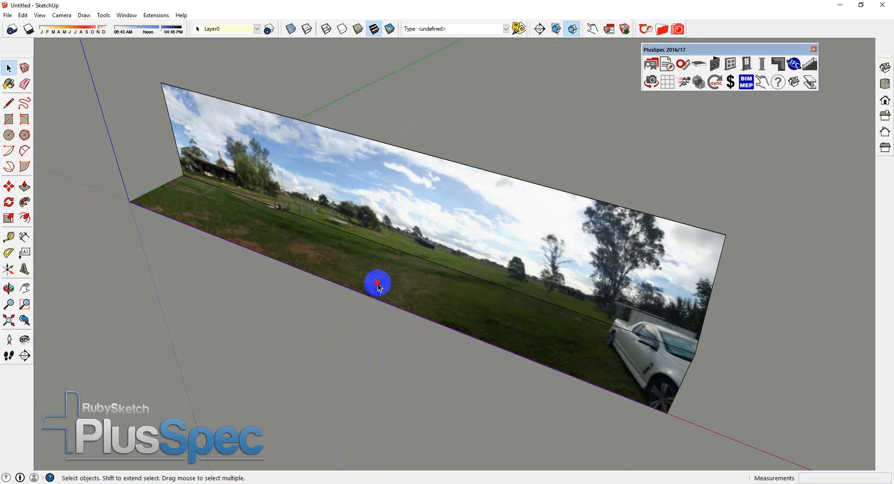
Step: Cut the ground part of the panorama with its edges and paste it as a separate piece in front of the upright sky part
double_click(378, 288)
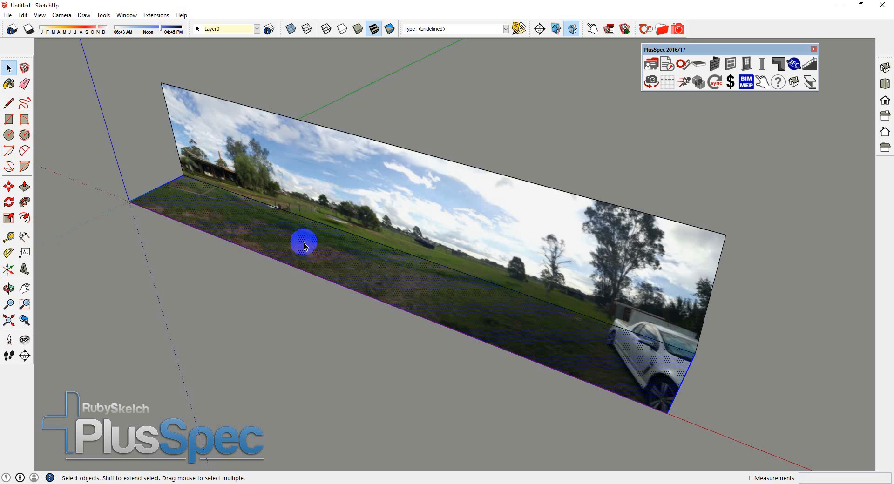
key(Delete)
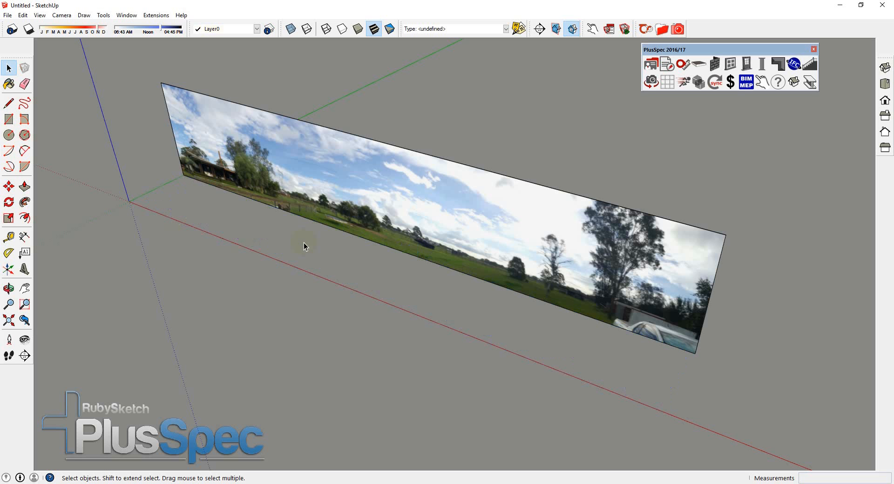
scroll(303, 242, down, 1)
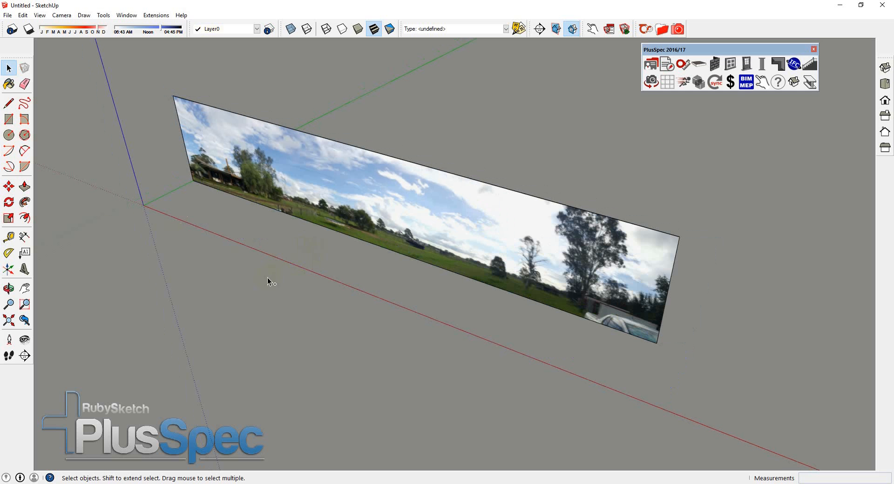
key(ctrl+v)
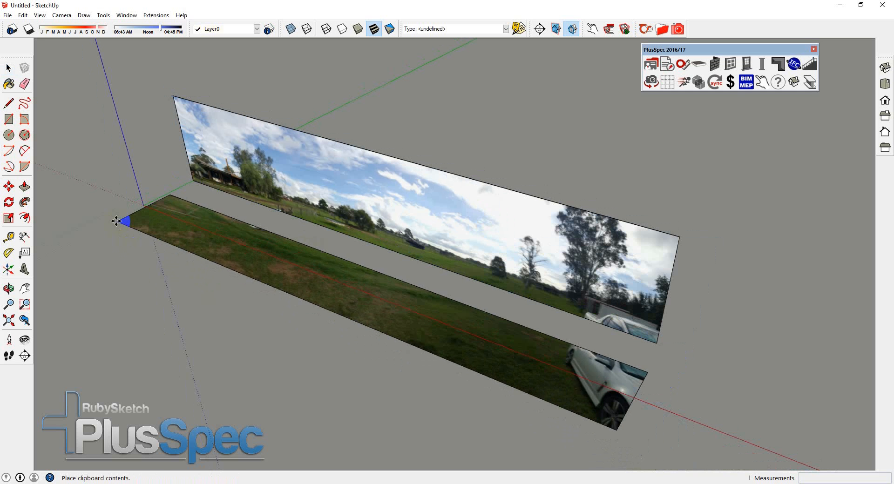
click(115, 224)
Step: Group the pasted ground part and move it by its back corner onto the sky part's lower corner at the house end
key(m)
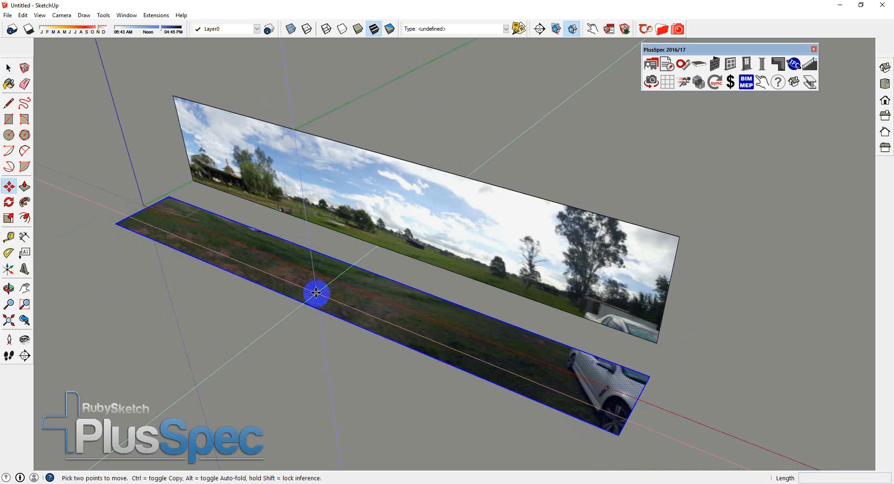
right_click(315, 283)
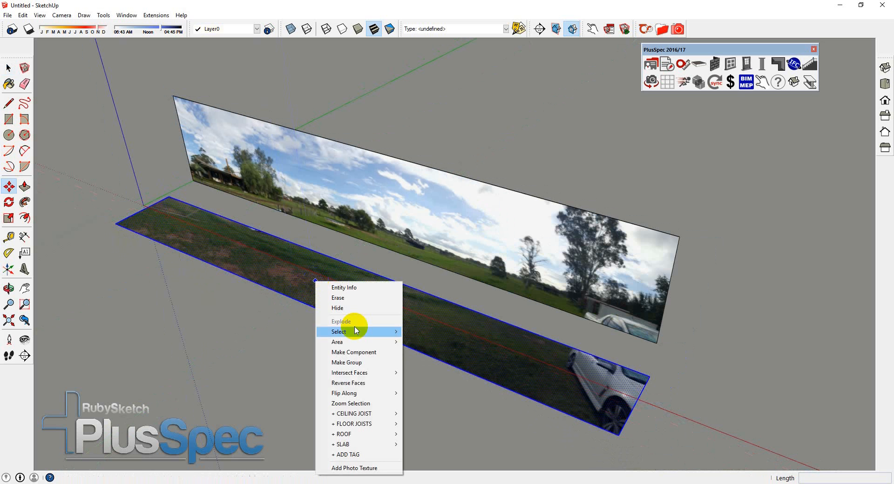
click(360, 361)
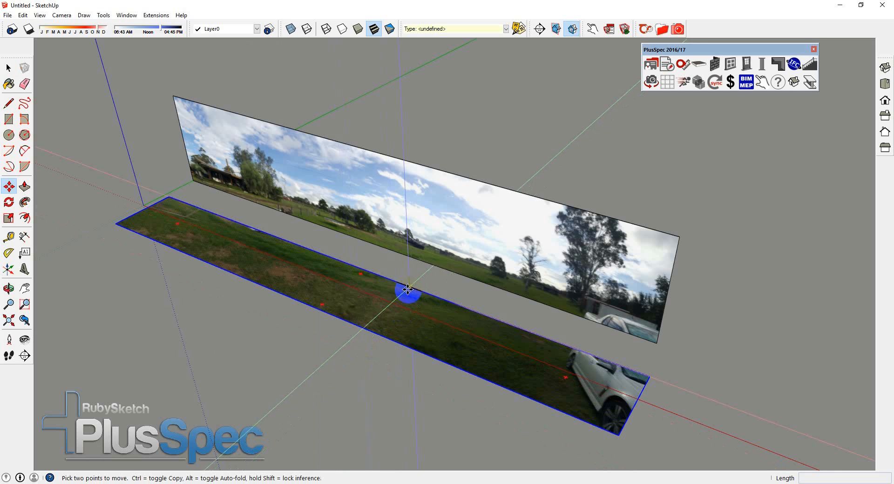
click(170, 198)
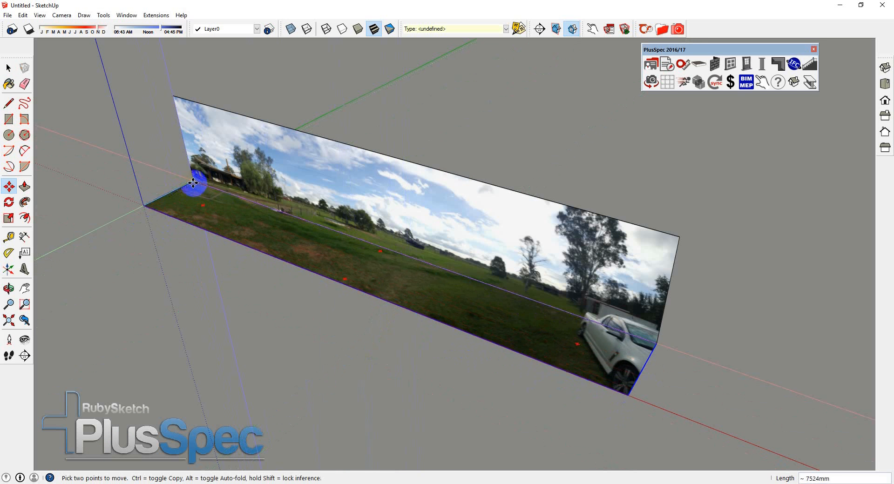
click(194, 181)
key(space)
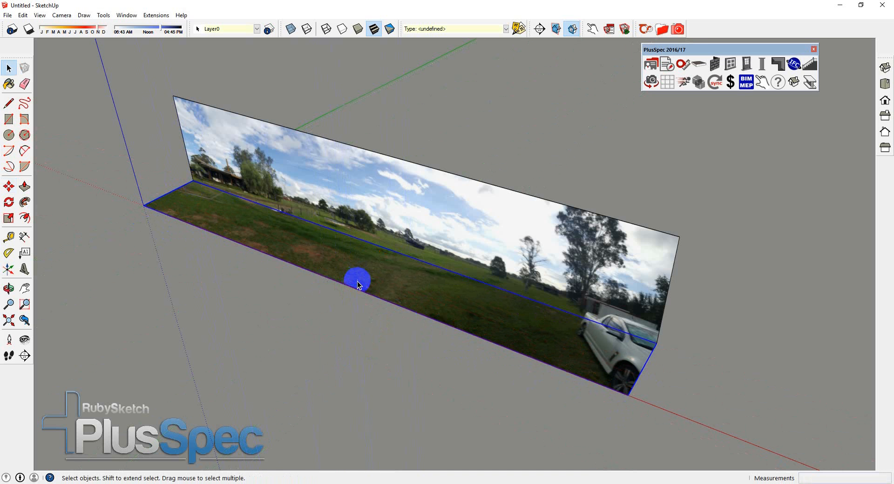
Step: Stretch the ground group along the green axis to a scale of about 3.24, away from the upright sky part
click(358, 285)
key(s)
drag(345, 281, 282, 333)
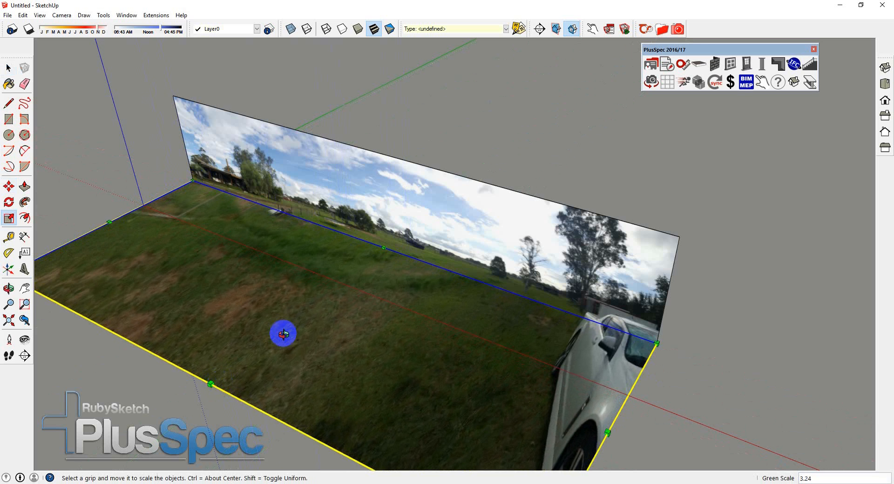
middle_drag(281, 333, 463, 326)
key(space)
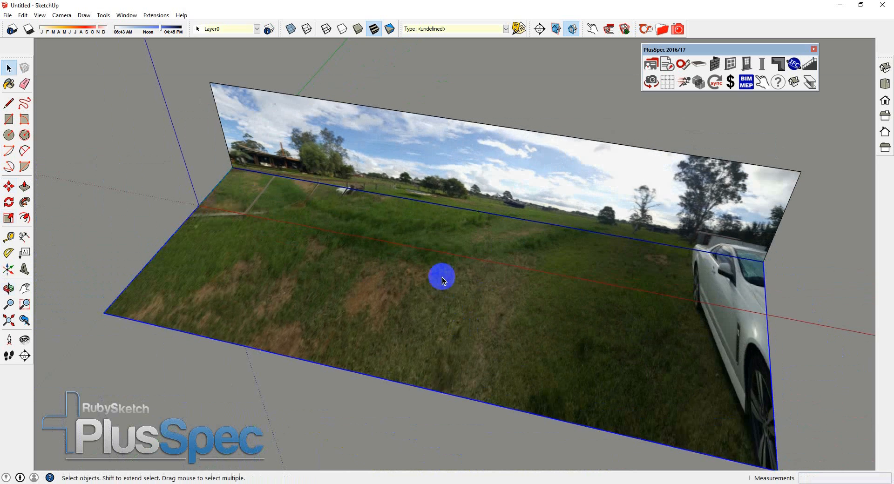
Step: Copy the sky part's house-side vertical edge to its opposite end and divide the distance by 5 to split it into five equal panels
click(410, 165)
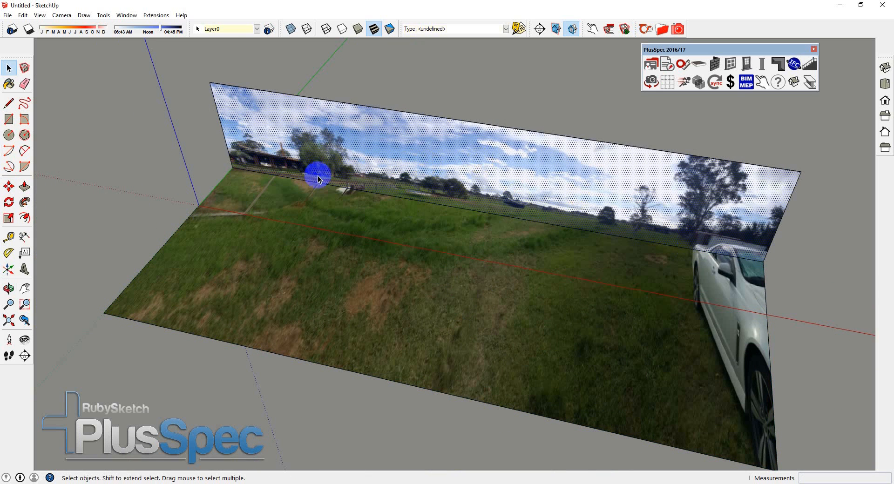
middle_drag(405, 269, 277, 198)
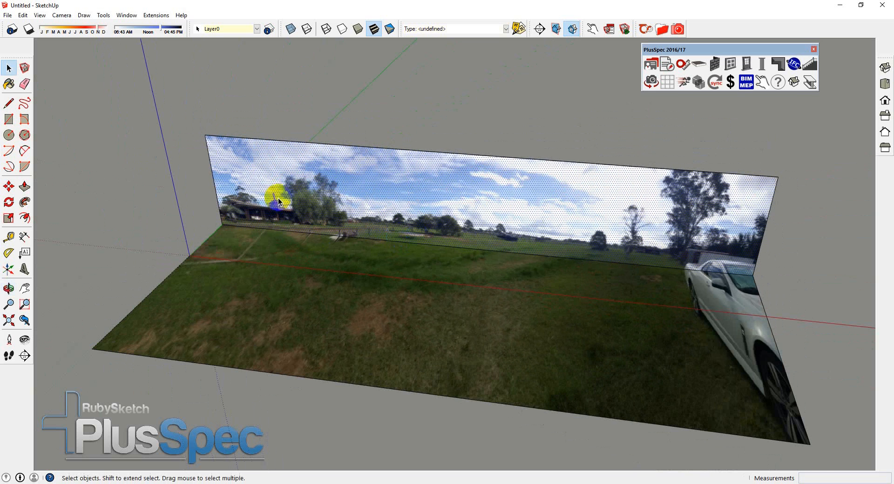
click(214, 183)
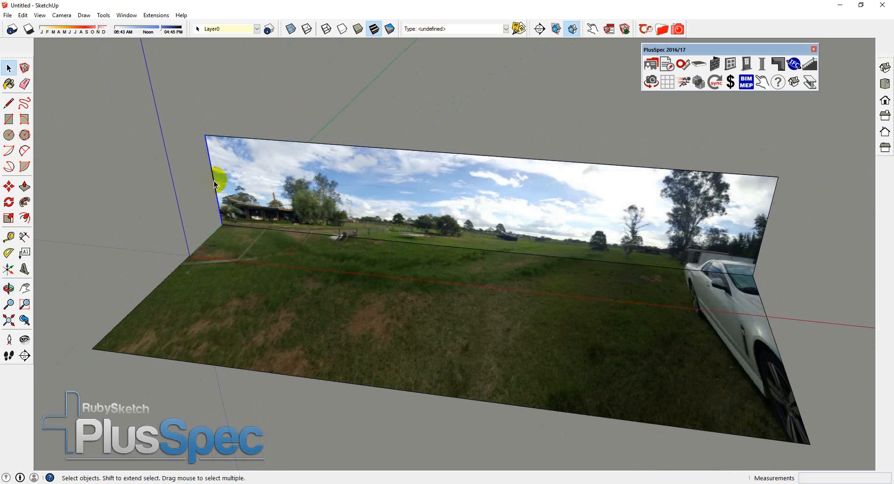
middle_drag(240, 199, 263, 242)
key(m)
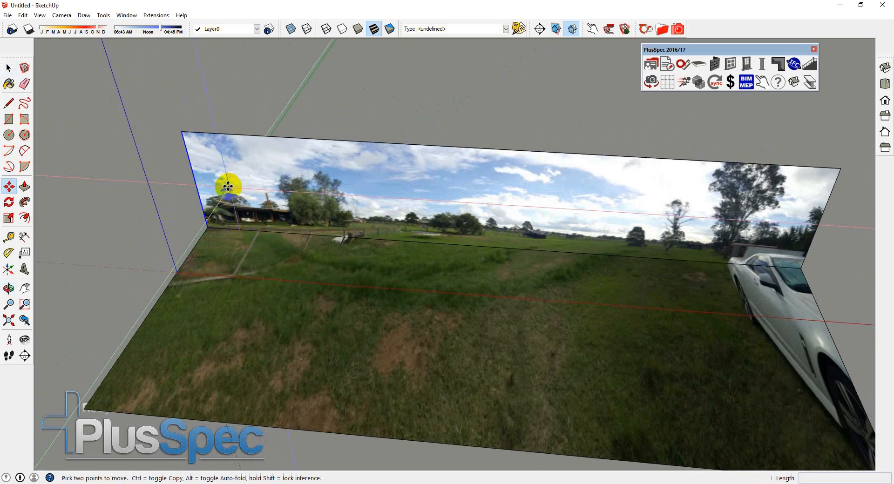
click(185, 132)
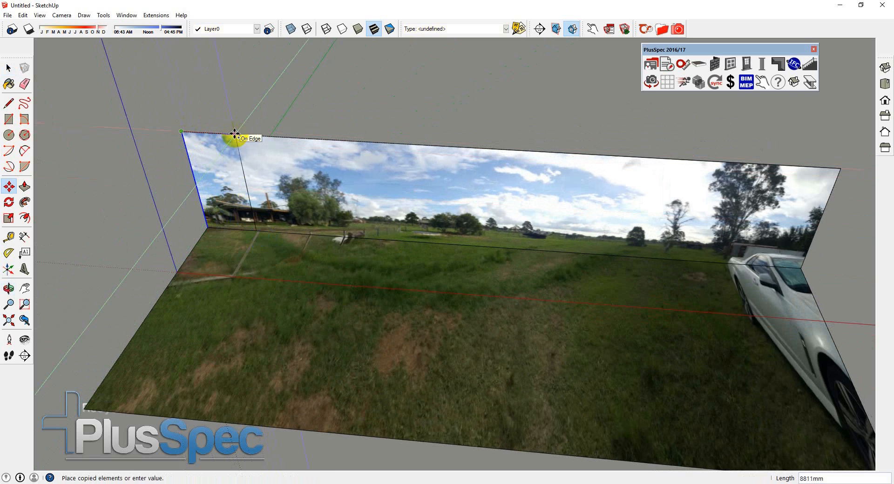
scroll(268, 138, down, 1)
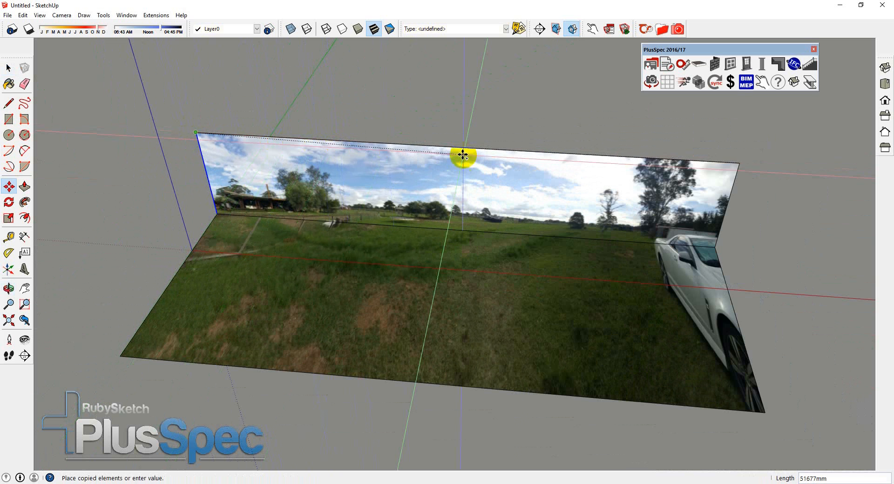
click(736, 162)
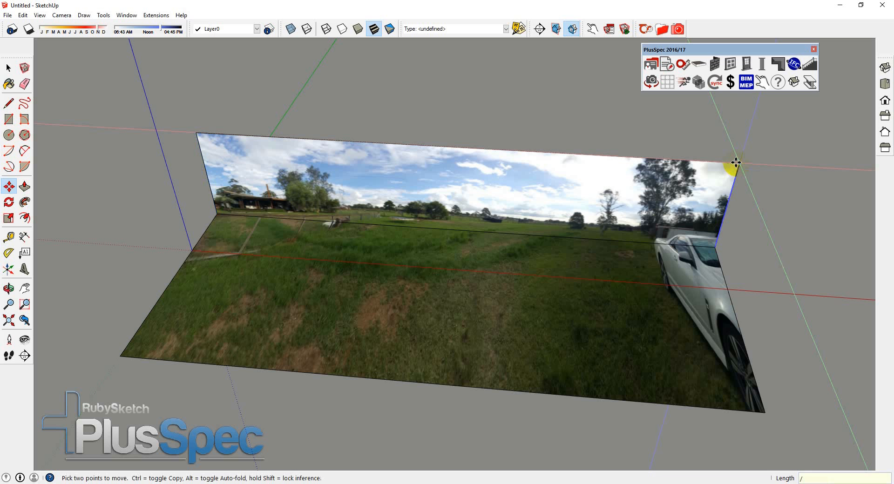
key(Return)
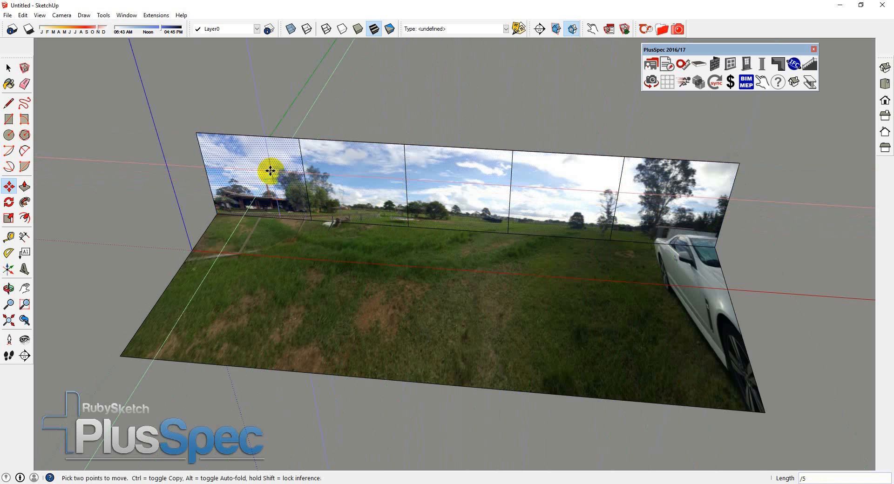
key(space)
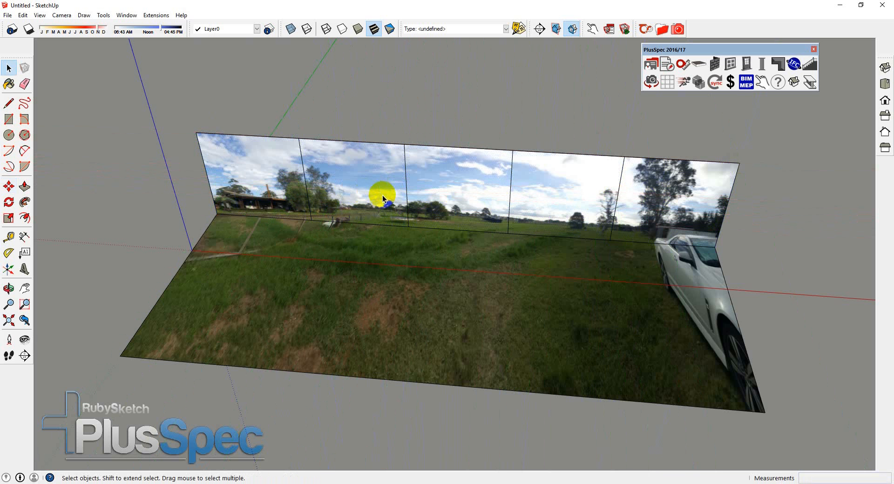
Step: Rotate the two sky panels at the house end 20 degrees forward about the vertical edge they share with the middle panel
double_click(372, 253)
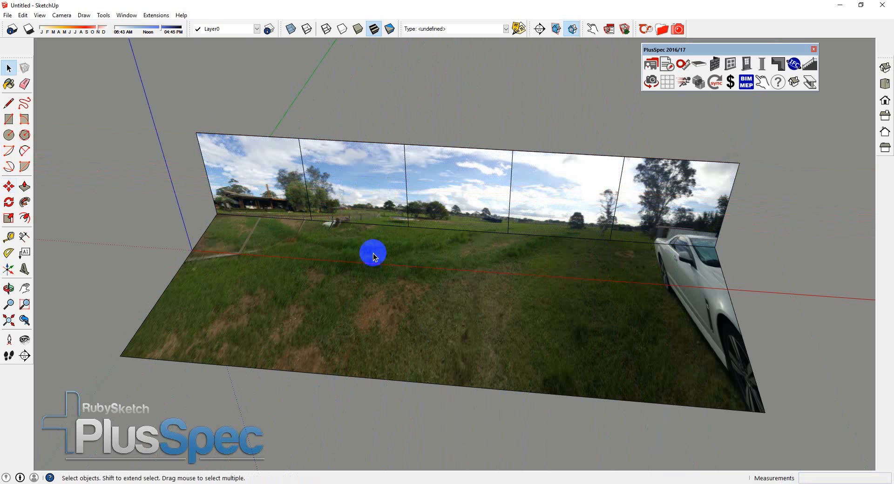
click(359, 184)
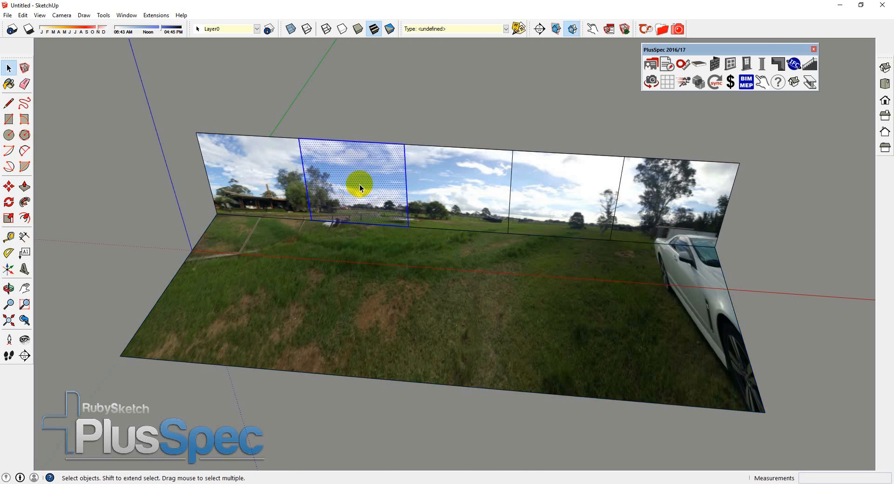
shift+click(266, 188)
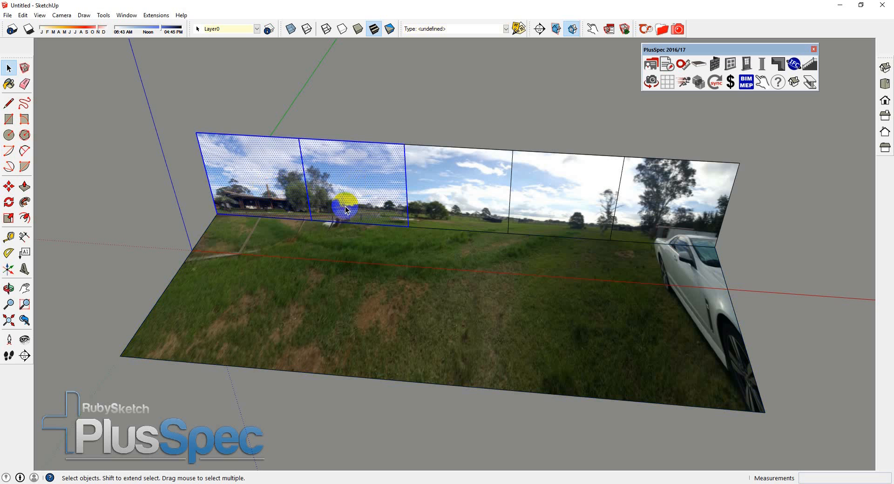
key(q)
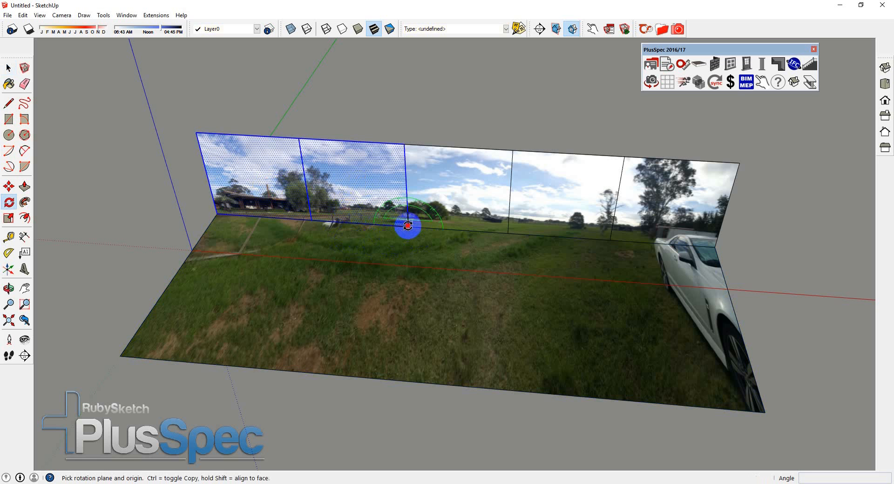
click(407, 226)
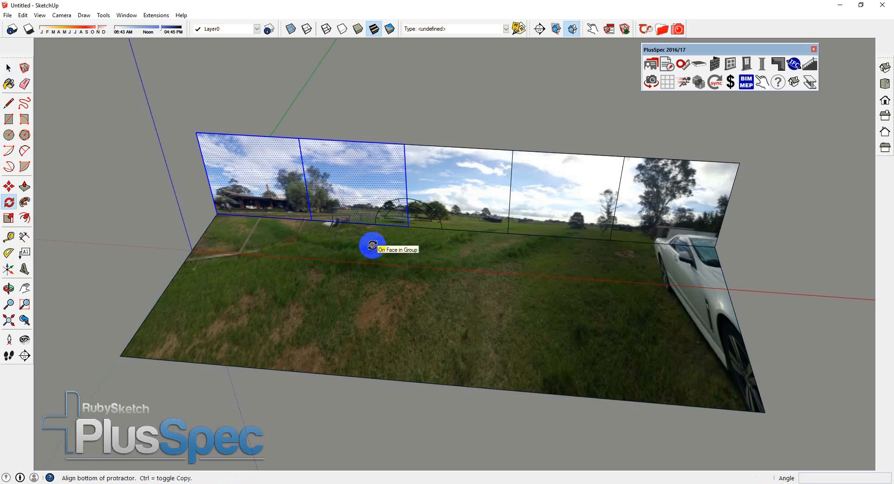
key(Escape)
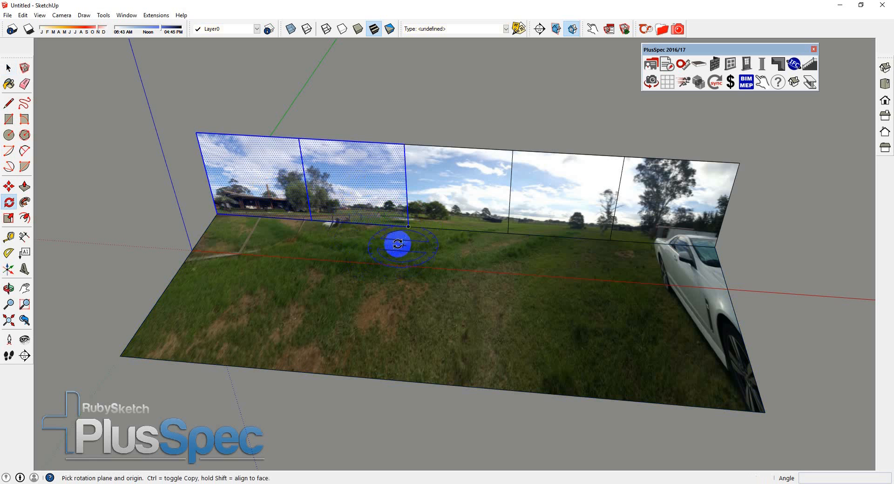
click(407, 227)
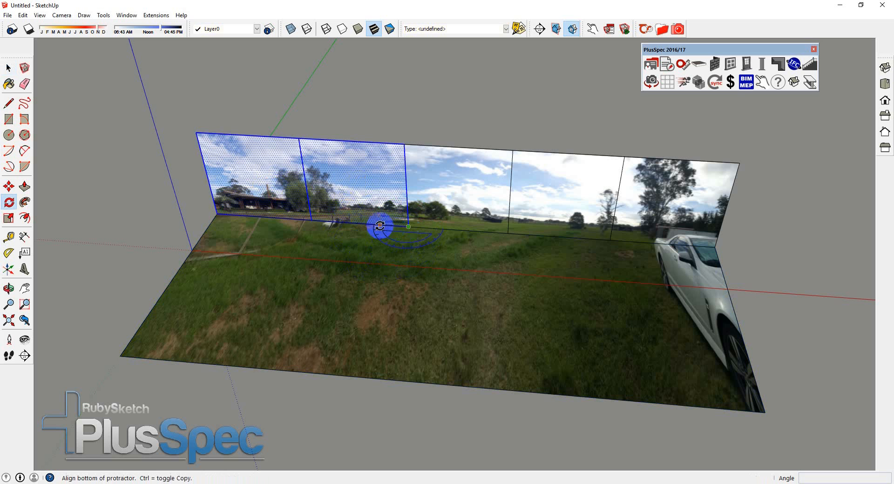
click(375, 225)
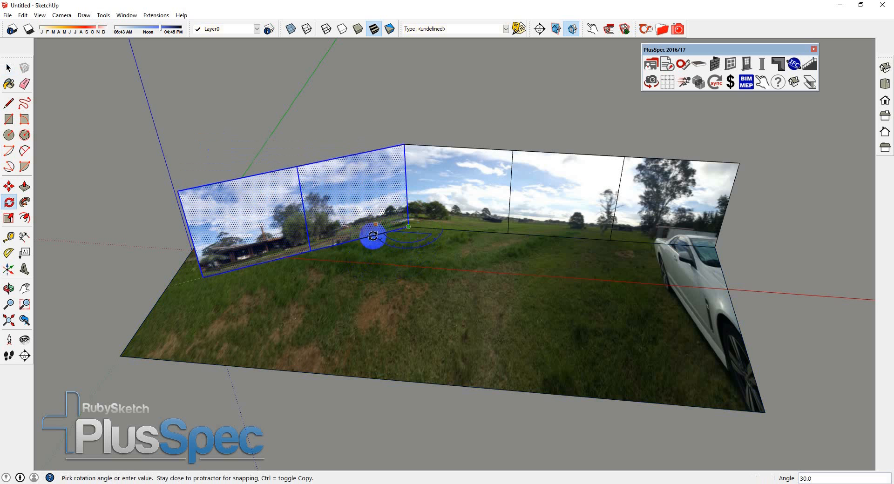
text(20)
key(Return)
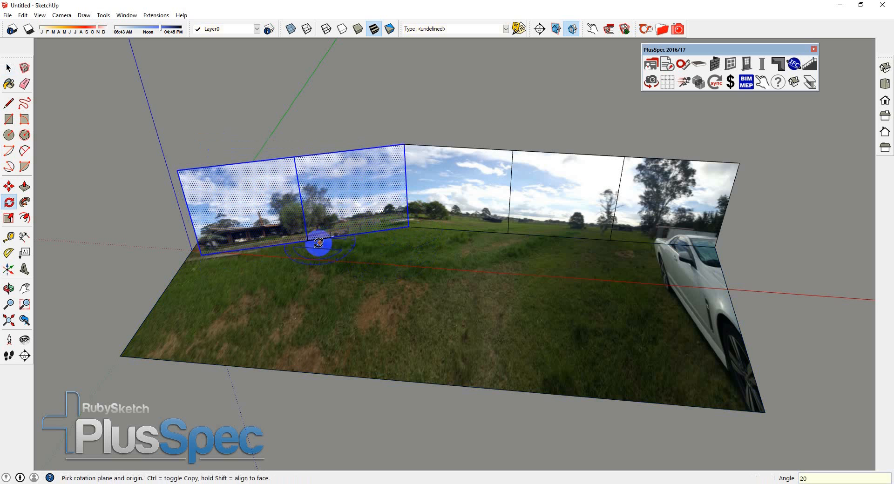
Step: Rotate the outermost sky panel at the house end farther forward about the vertical edge it shares with the neighbouring panel
key(space)
click(249, 227)
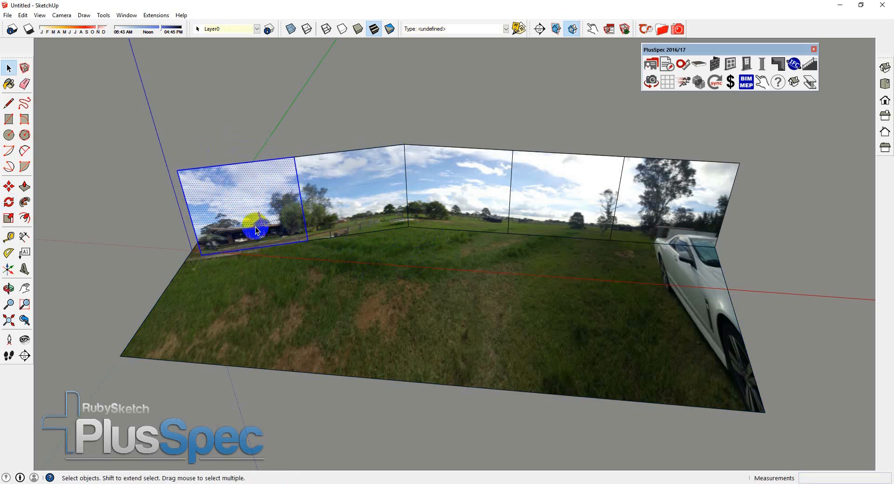
key(q)
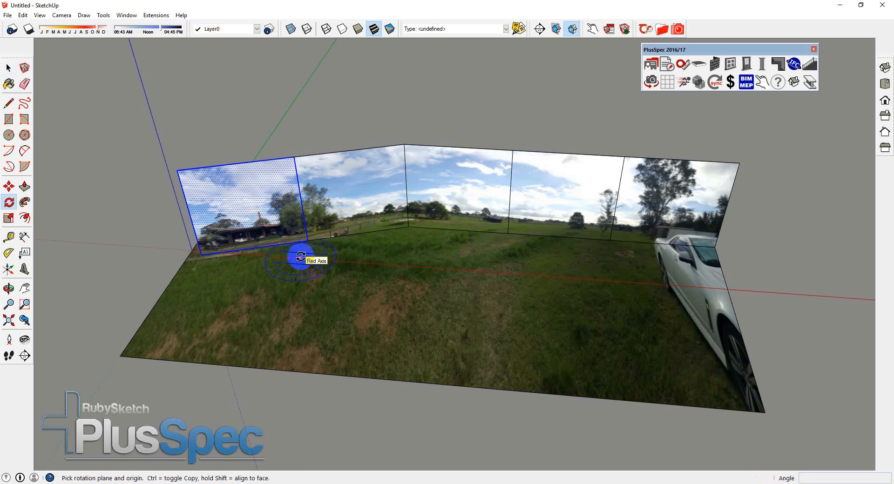
click(308, 240)
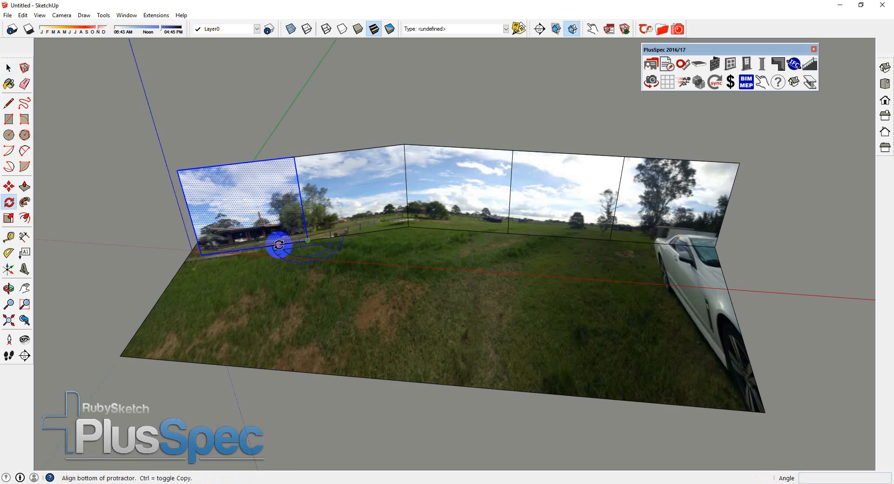
click(275, 245)
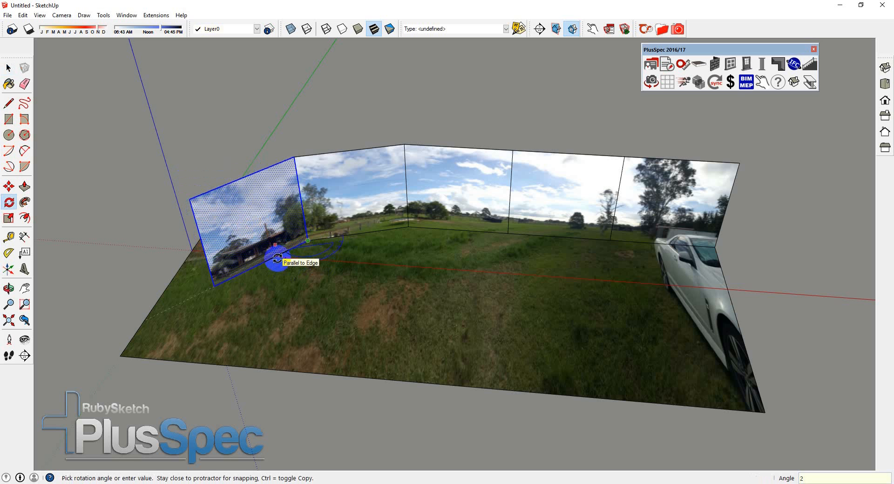
click(273, 255)
key(space)
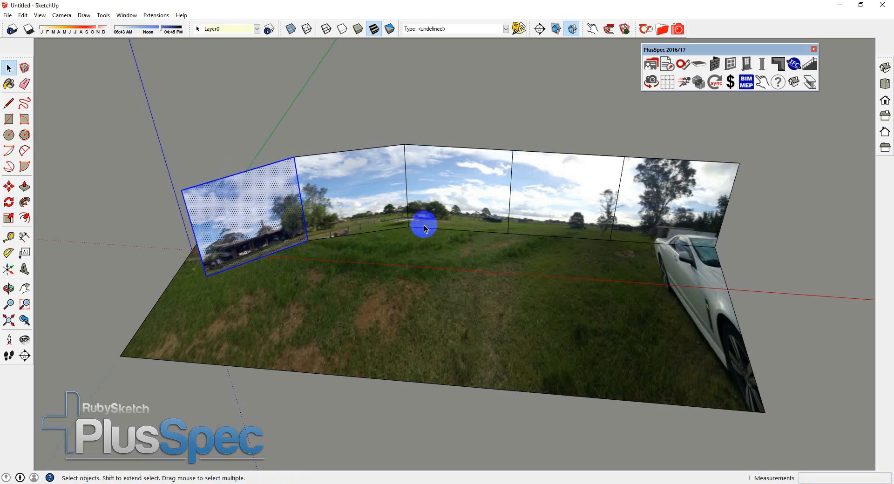
Step: Rotate the two sky panels at the car end 20 degrees forward about the vertical edge they share with the middle panel
click(540, 202)
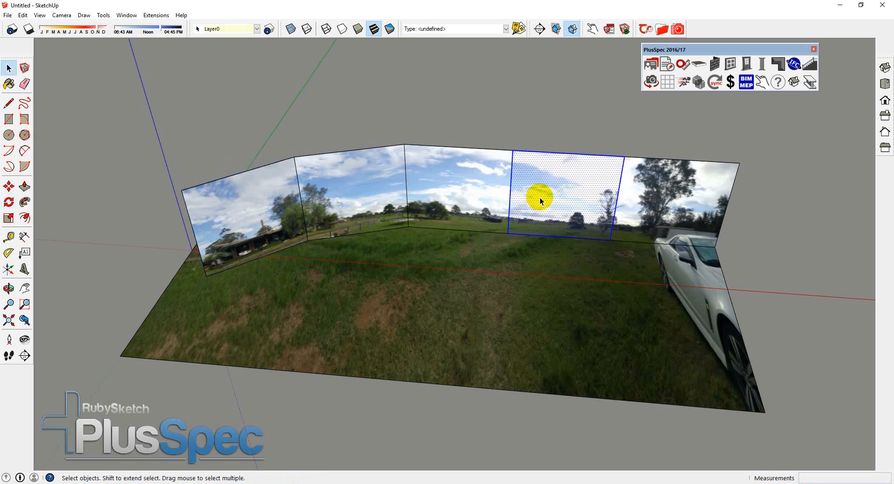
shift+click(665, 198)
key(q)
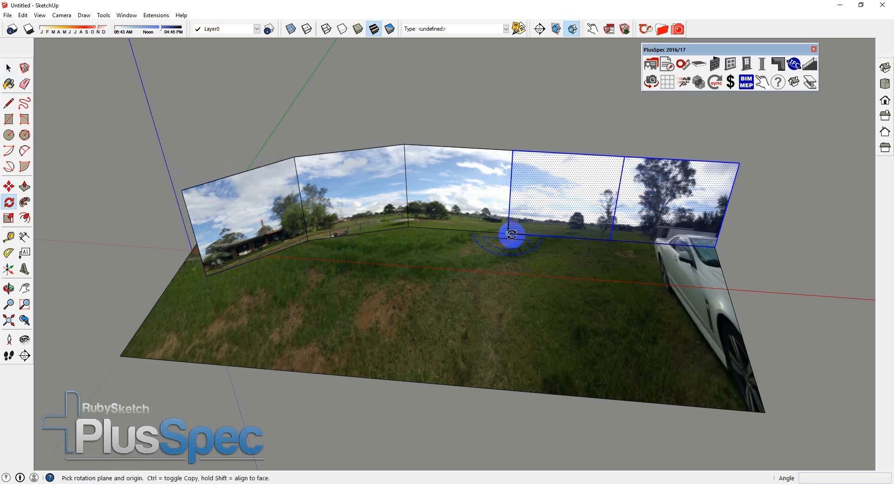
click(509, 233)
click(557, 238)
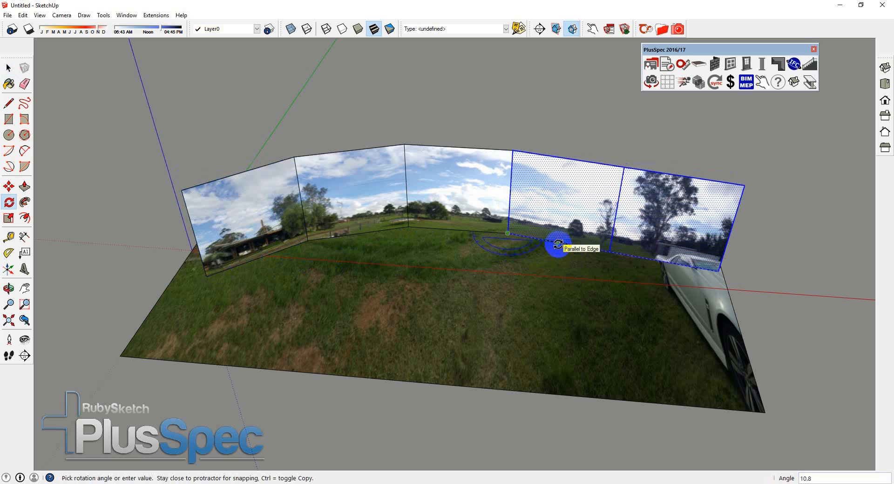
text(20)
key(Return)
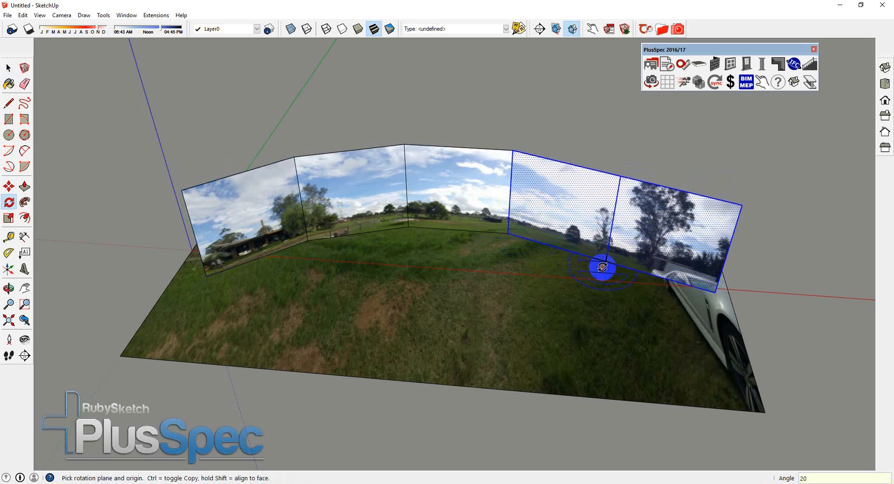
Step: Rotate the outermost sky panel at the car end farther forward about the vertical edge it shares with the neighbouring panel
key(space)
click(631, 247)
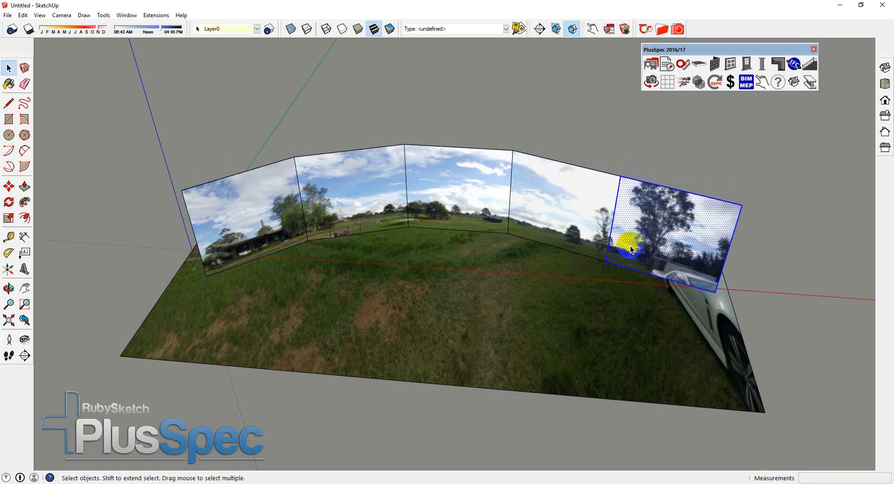
key(q)
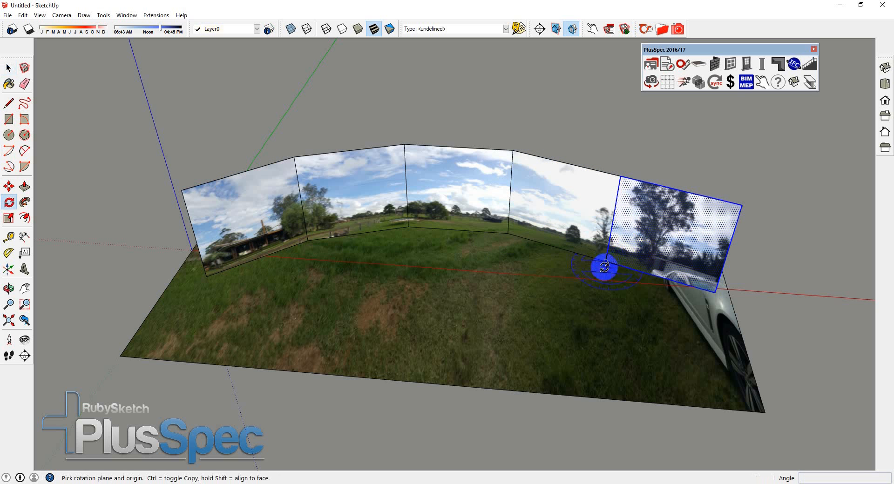
drag(605, 261, 635, 271)
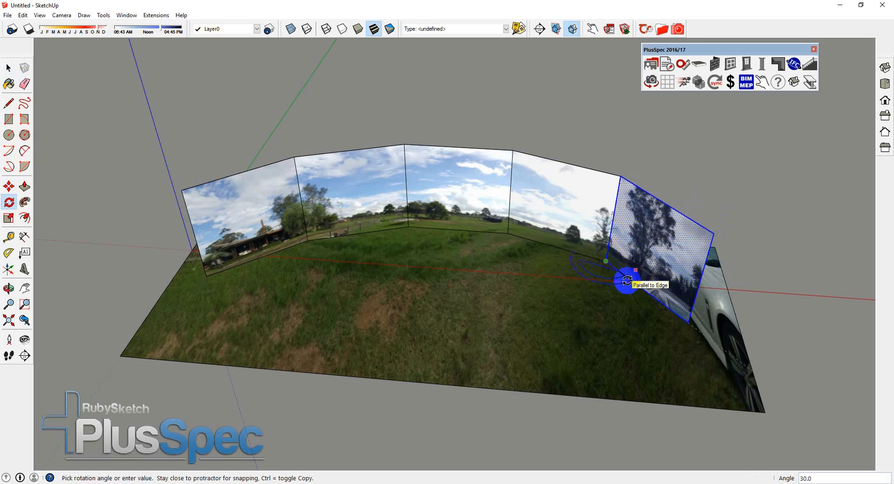
key(Return)
Step: Hide the four vertical edges between the five sky panels
scroll(352, 259, up, 3)
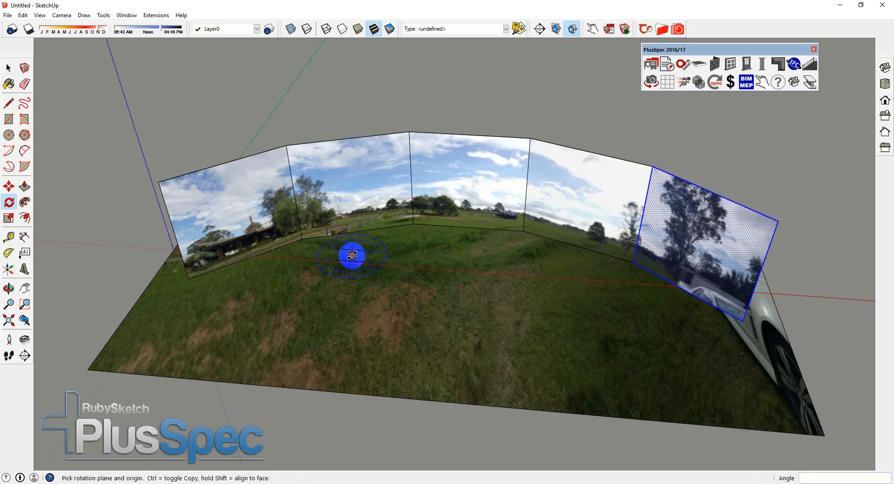
scroll(352, 259, up, 2)
middle_drag(362, 261, 359, 239)
key(space)
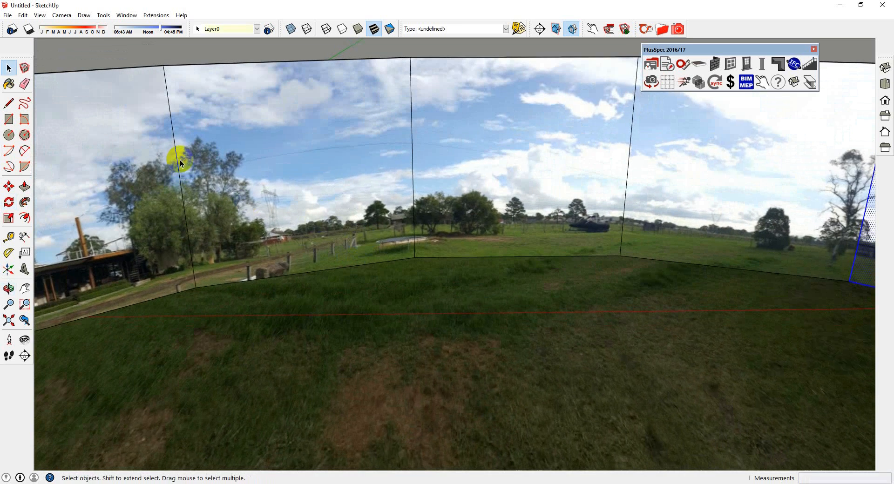
click(177, 161)
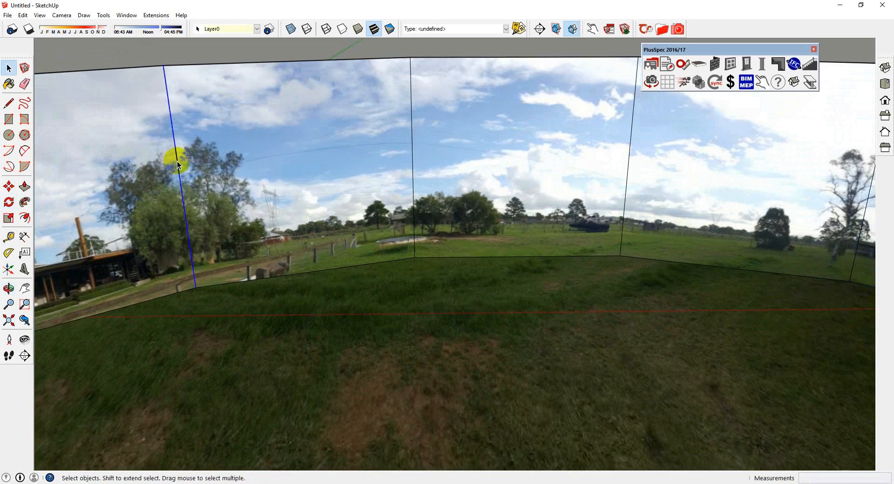
scroll(177, 163, down, 3)
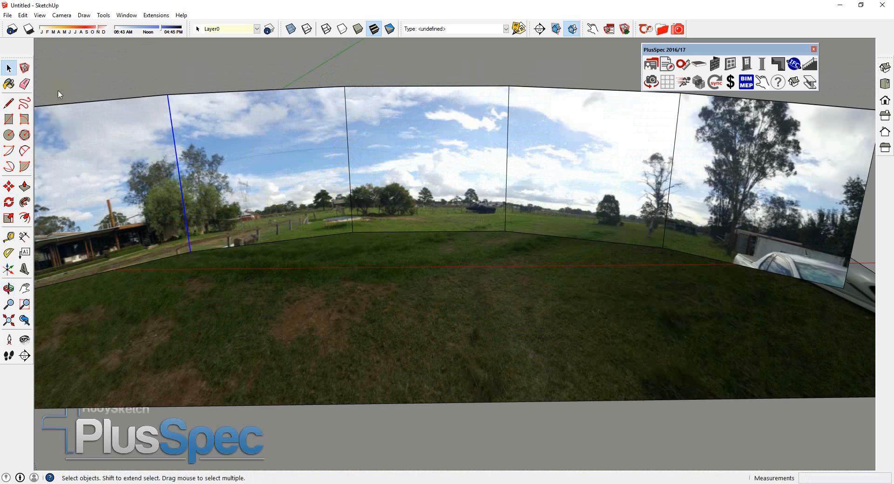
shift+click(348, 177)
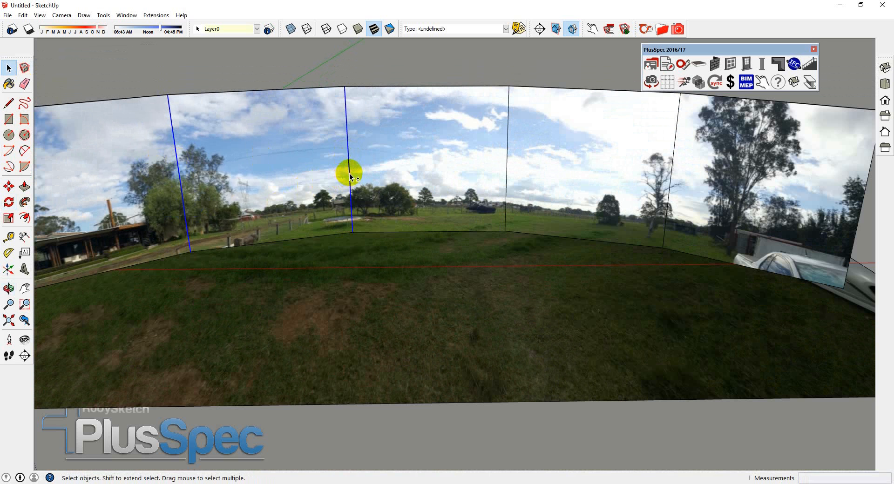
shift+click(507, 181)
shift+click(666, 198)
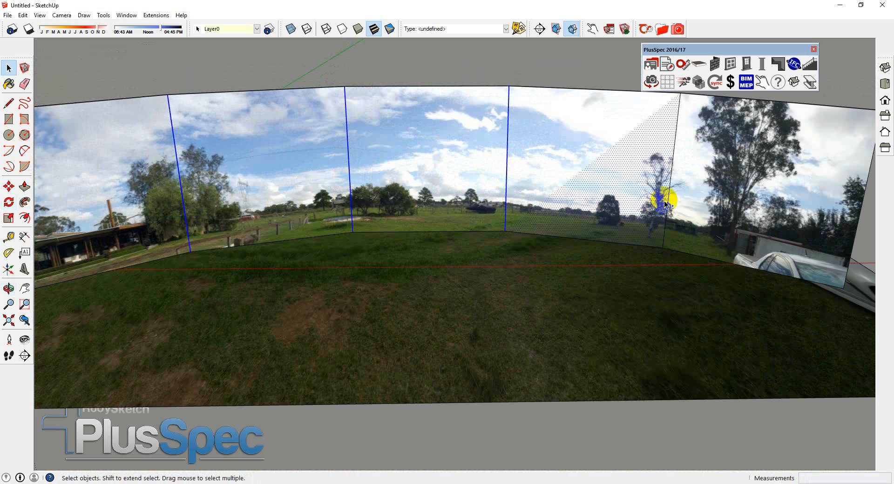
shift+click(670, 196)
shift+click(634, 200)
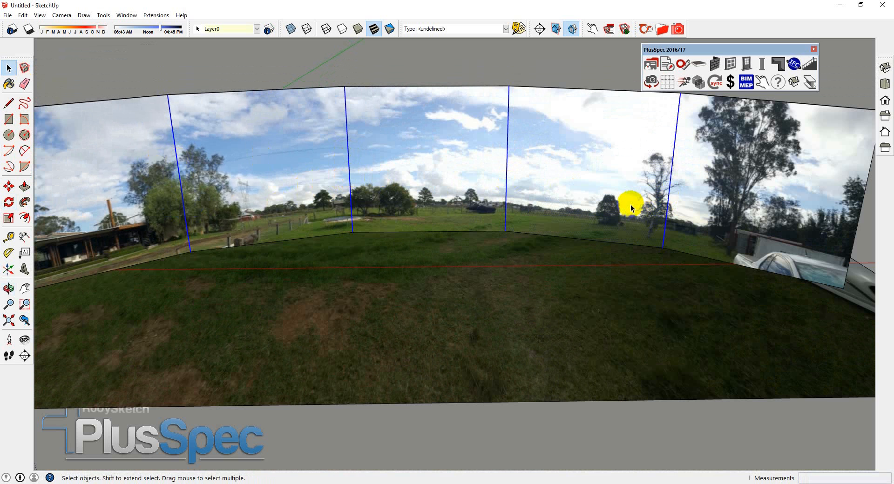
right_click(506, 199)
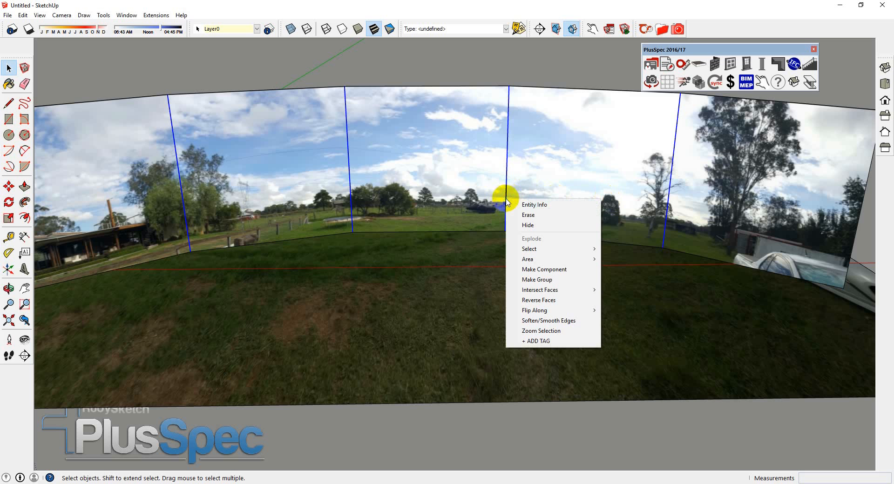
click(525, 215)
Step: Make all the connected sky panels a component with Always face camera on and Shadows face sun off
mouse_move(438, 271)
middle_down()
mouse_move(417, 274)
mouse_move(411, 246)
mouse_move(456, 309)
mouse_move(437, 288)
mouse_move(473, 270)
mouse_move(571, 258)
mouse_move(275, 265)
mouse_move(324, 255)
middle_up()
click(313, 177)
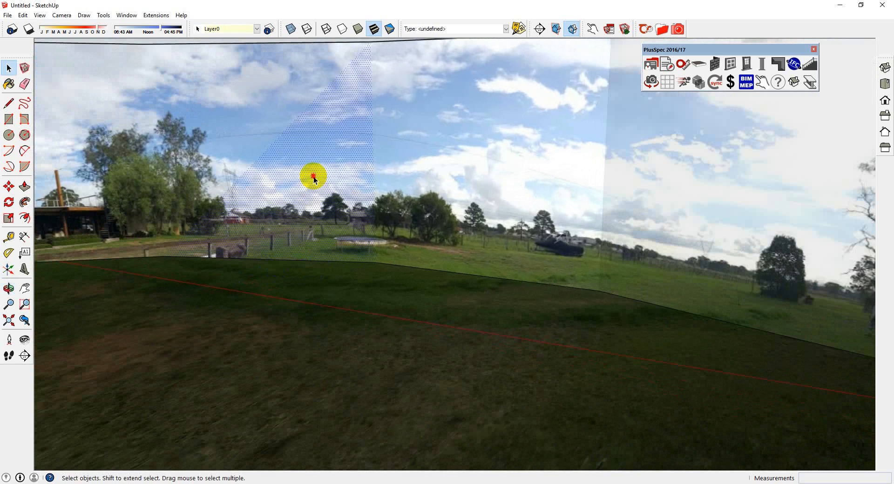
triple_click(313, 177)
right_click(359, 272)
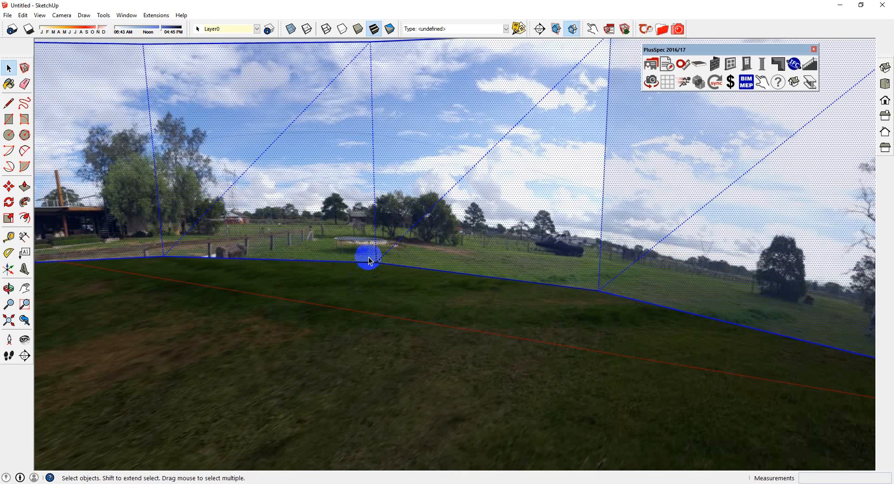
right_click(341, 180)
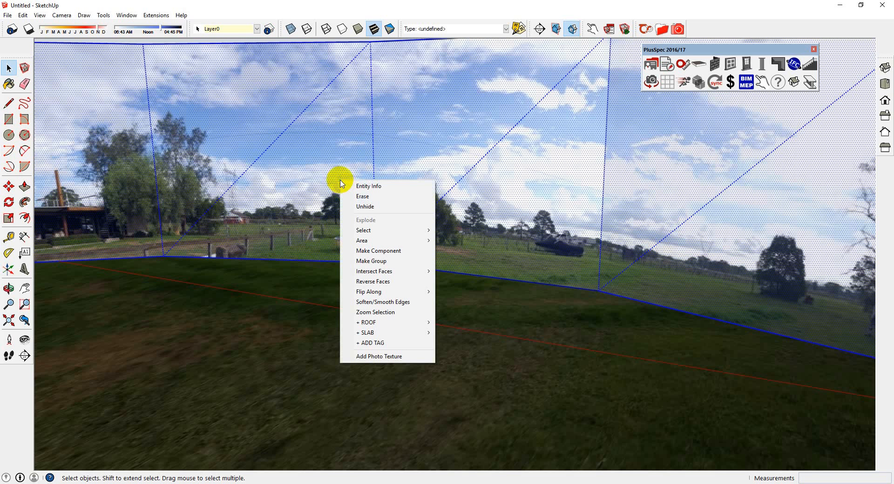
click(372, 252)
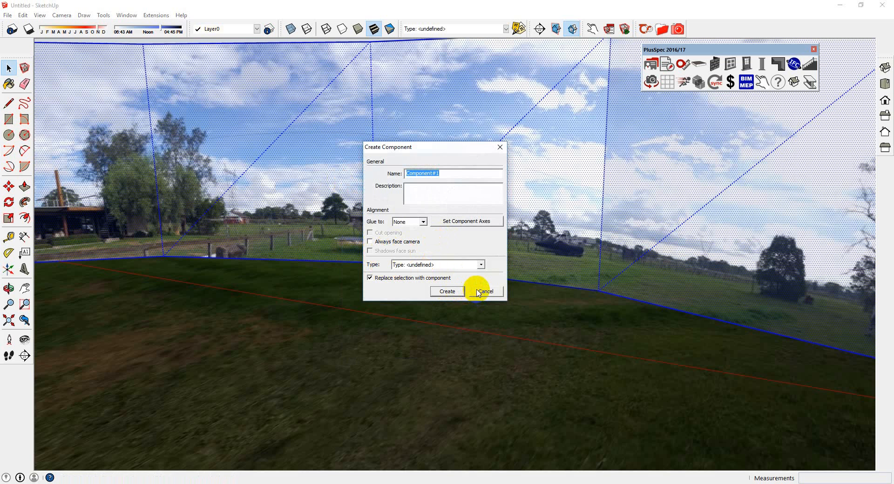
click(480, 265)
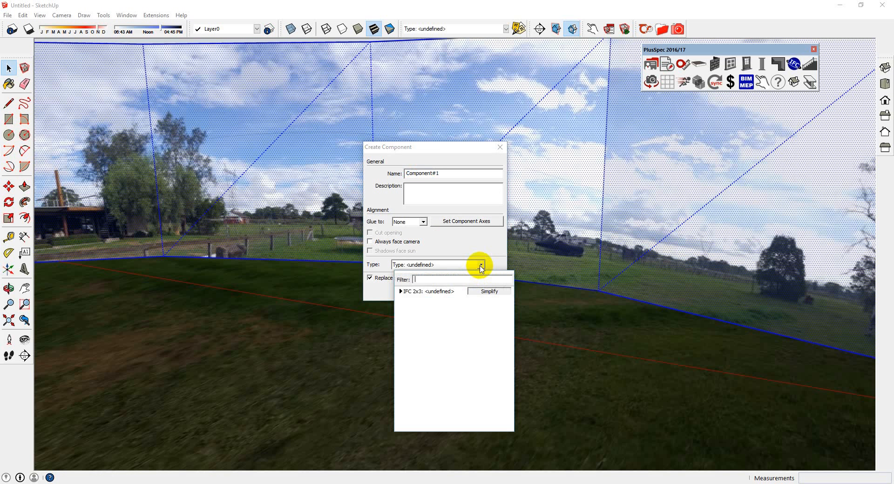
click(480, 265)
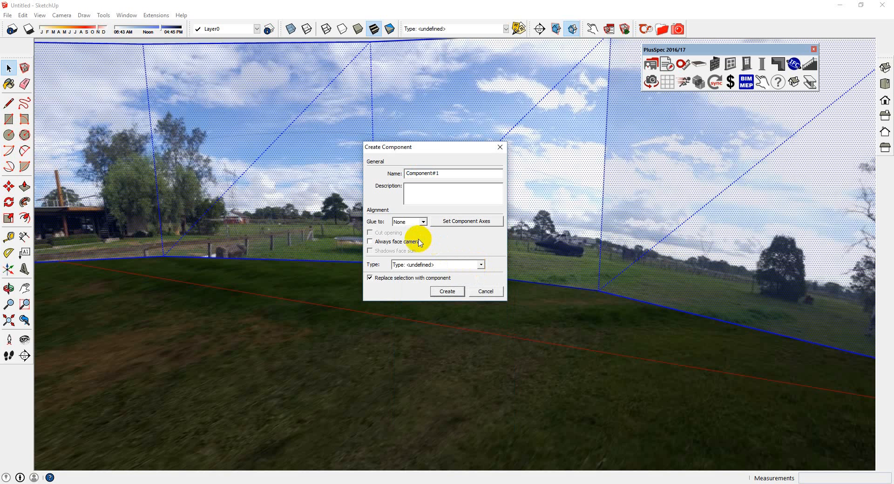
click(370, 242)
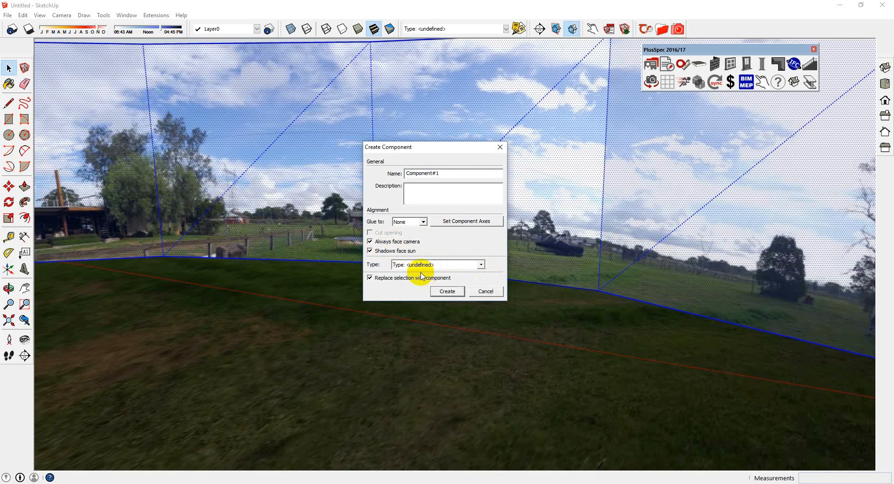
click(370, 251)
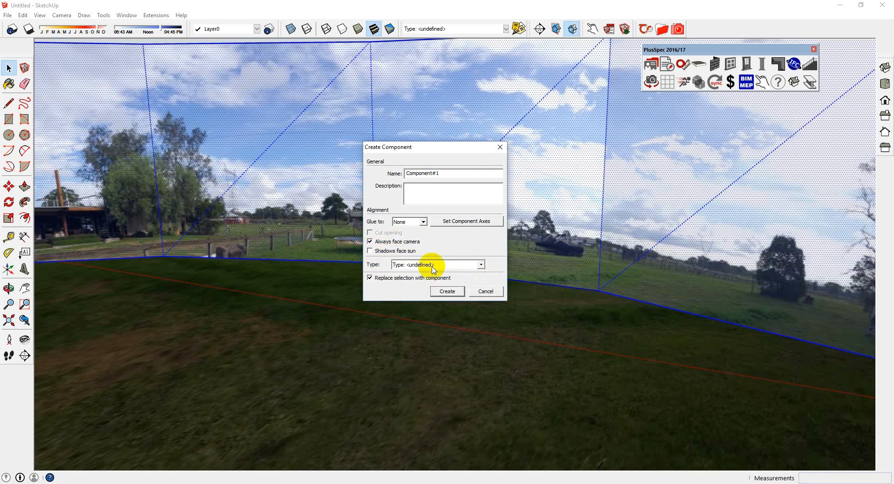
click(446, 292)
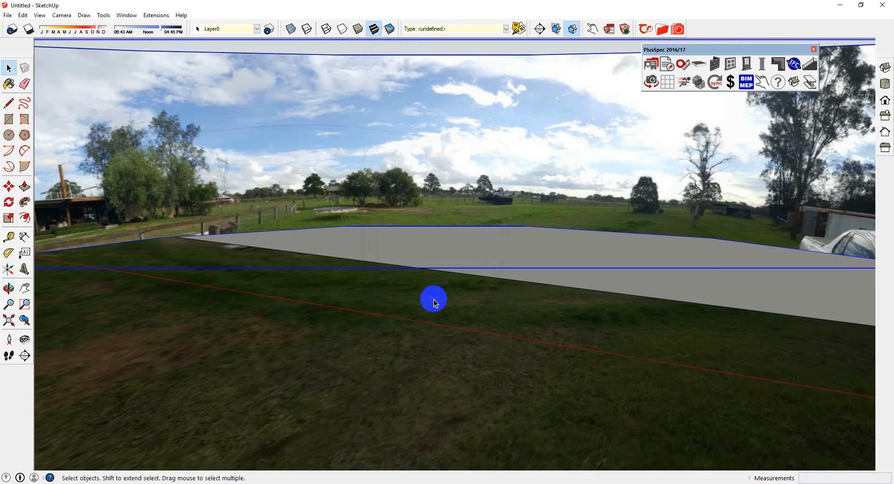
Step: Check how the camera-facing sky component turns against the ground, and undo its creation
scroll(435, 300, down, 5)
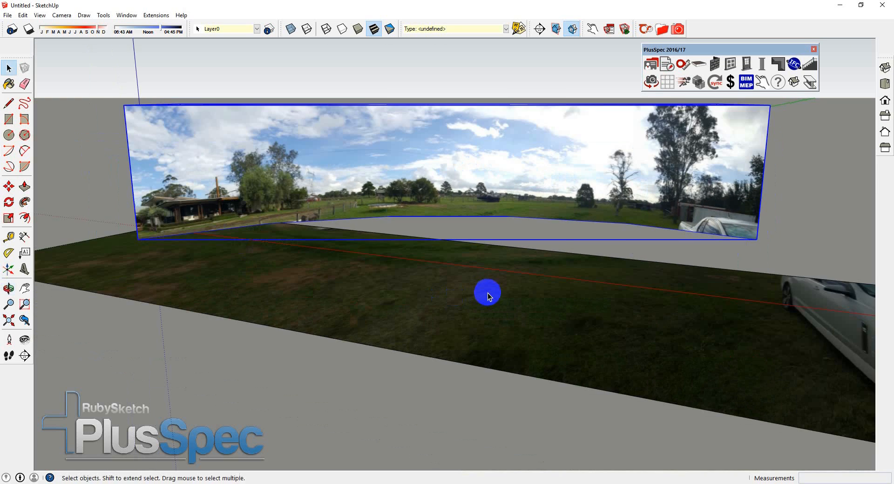
middle_drag(487, 295, 600, 306)
drag(600, 306, 532, 307)
key(space)
key(ctrl+z)
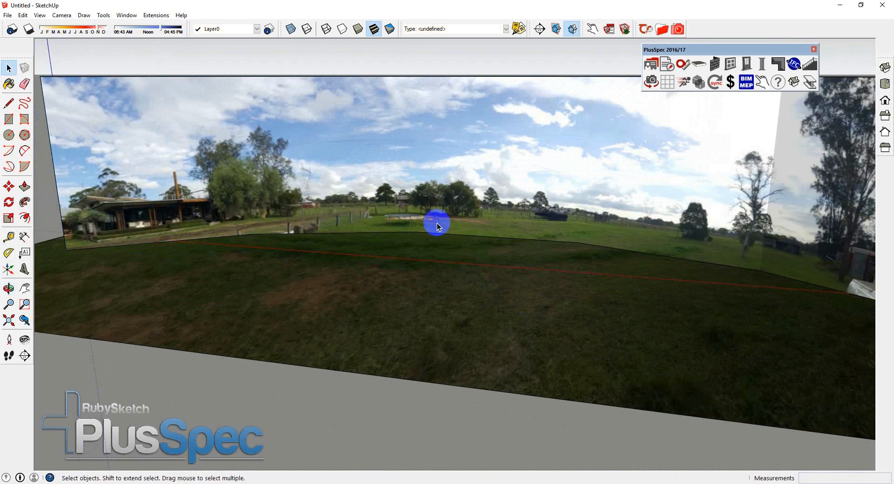
Step: Select all the connected sky panels with their hidden edges and make them a group
click(412, 206)
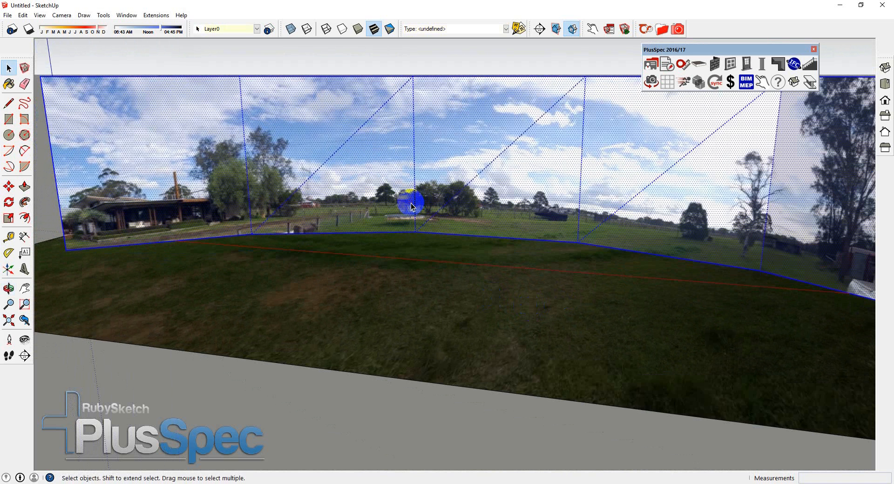
right_click(412, 206)
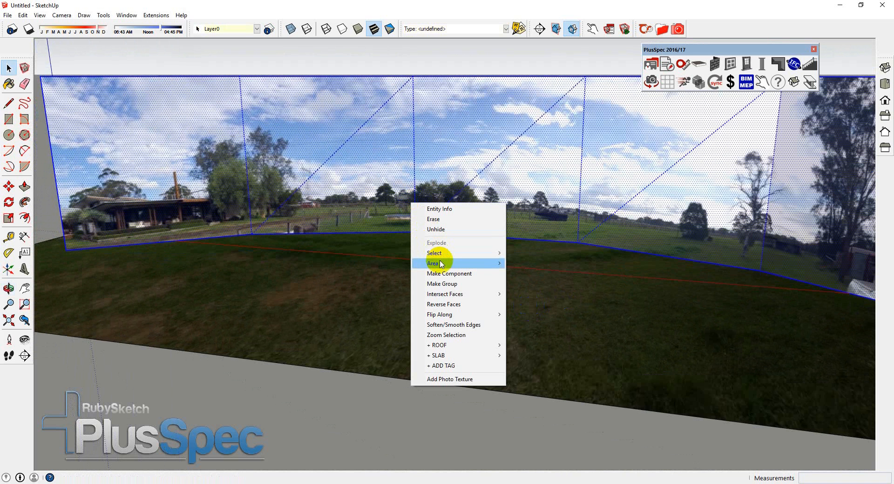
click(451, 282)
Step: Draw a closed, stepped building outline on the grass with the Wall tool, using 2740mm Masonry Veneer walls and a front wall about 15586mm long
middle_drag(415, 265, 399, 293)
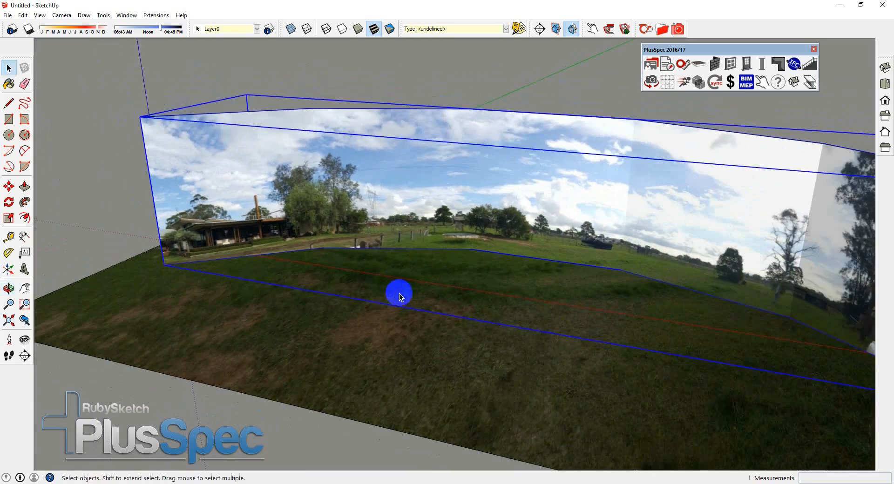
click(612, 142)
click(715, 64)
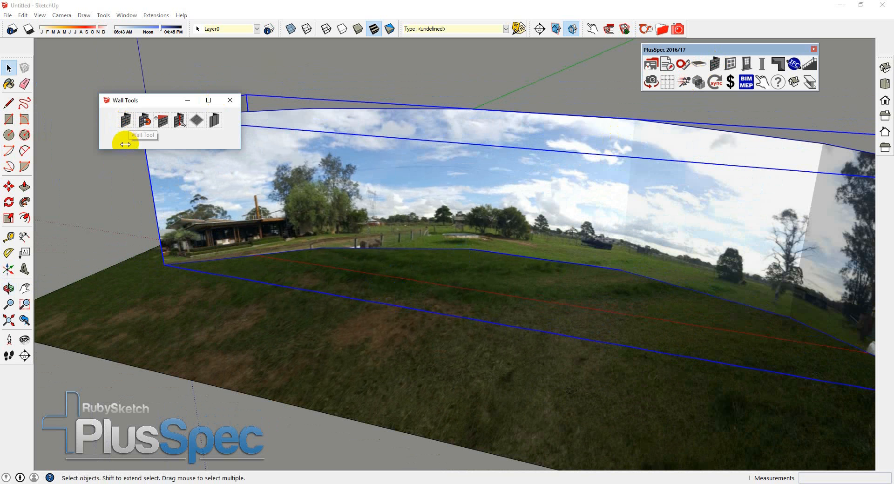
click(125, 121)
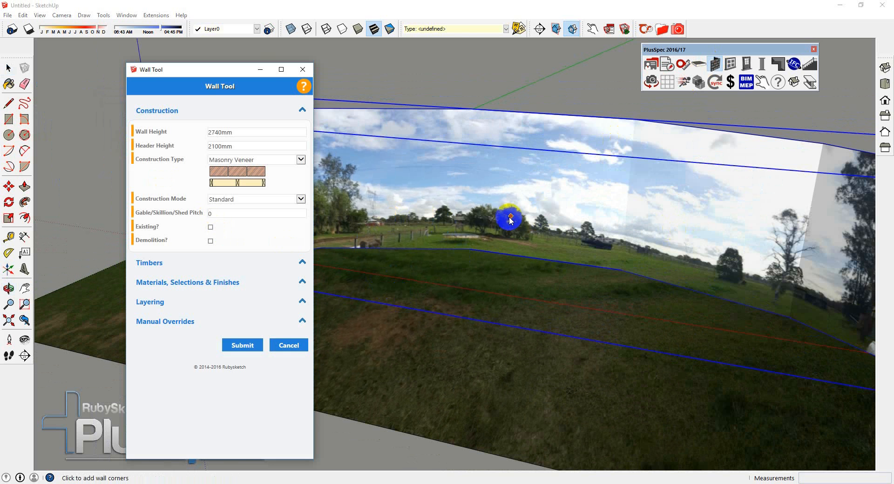
click(244, 346)
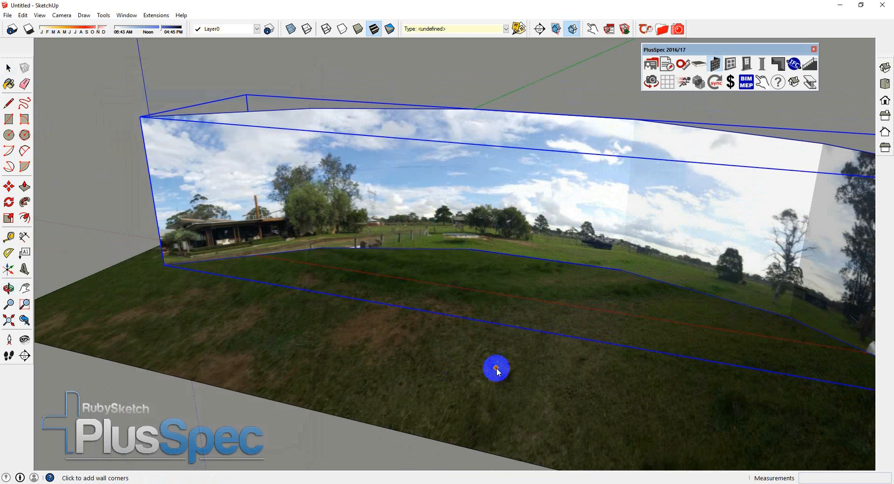
click(524, 373)
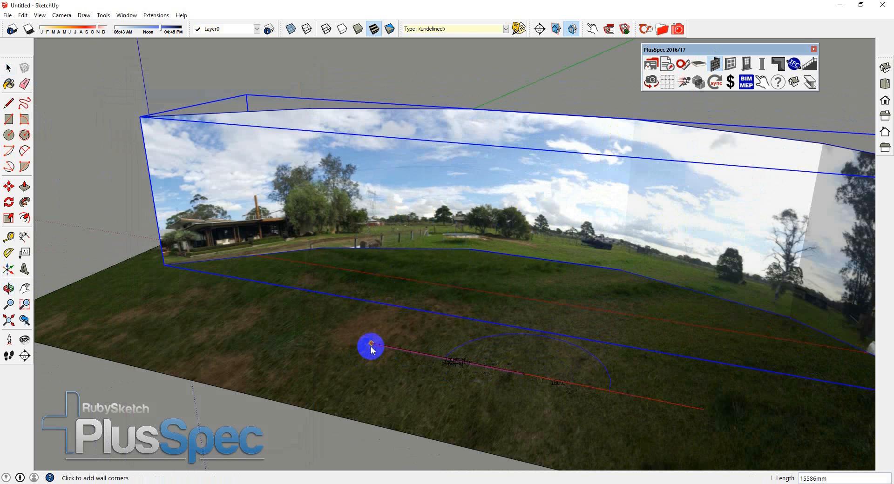
click(372, 346)
click(399, 325)
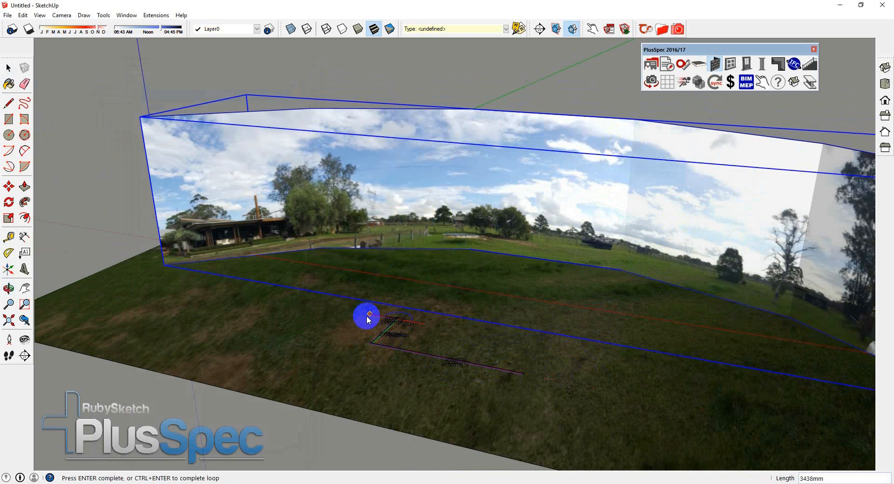
click(358, 313)
click(410, 269)
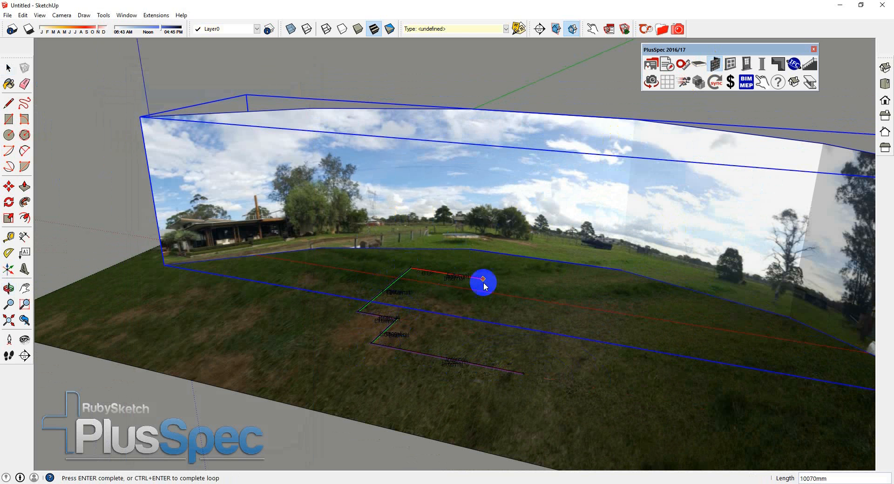
click(504, 298)
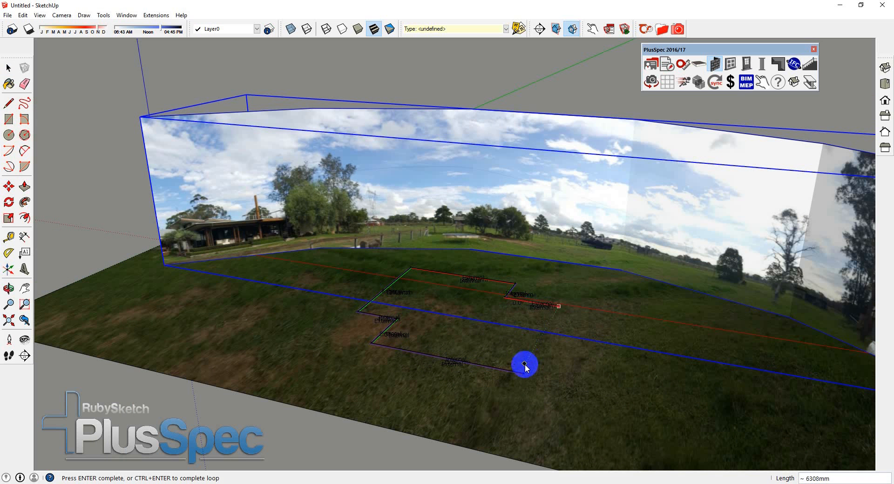
click(524, 373)
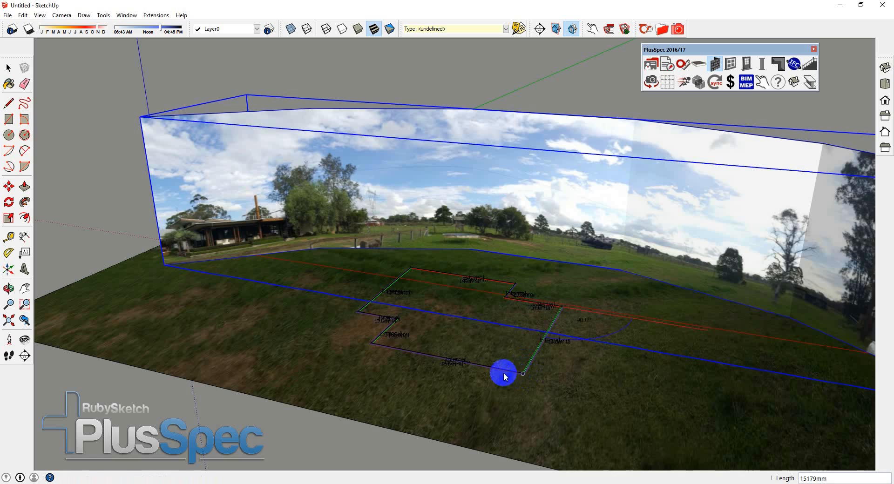
key(Return)
Step: Generate a metal hip roof over the walls with 25 degree pitch, 180mm plumb fascia, 600mm boxed eaves and Generic Quad 175 Gutter
mouse_move(489, 369)
middle_down()
mouse_move(421, 357)
mouse_move(411, 339)
mouse_move(461, 258)
mouse_move(438, 252)
mouse_move(435, 313)
mouse_move(493, 297)
mouse_move(501, 303)
mouse_move(428, 287)
middle_up()
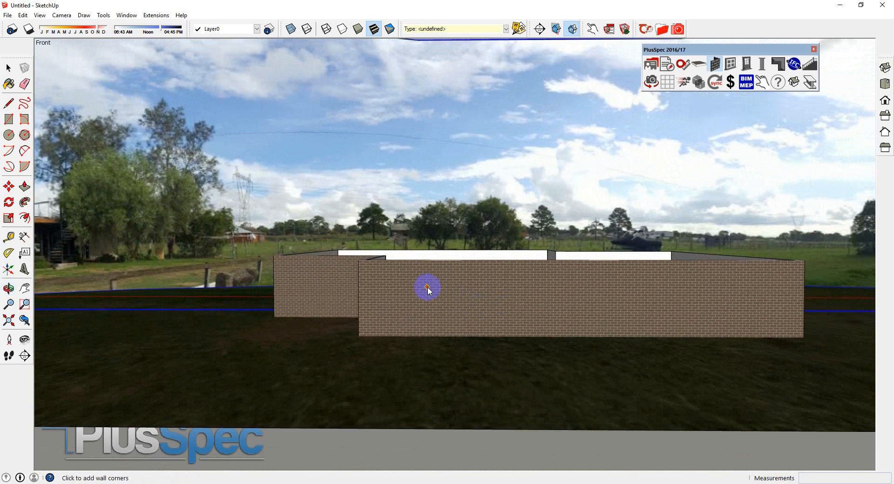
click(413, 281)
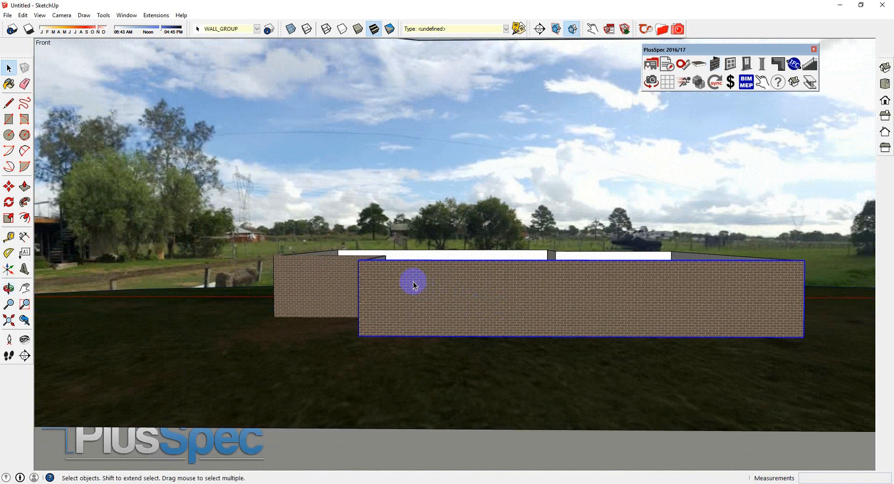
right_click(413, 282)
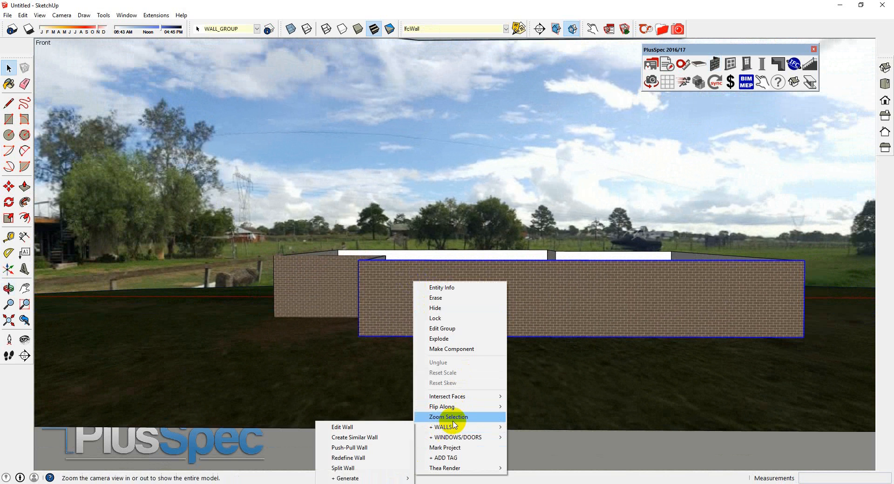
mouse_move(447, 430)
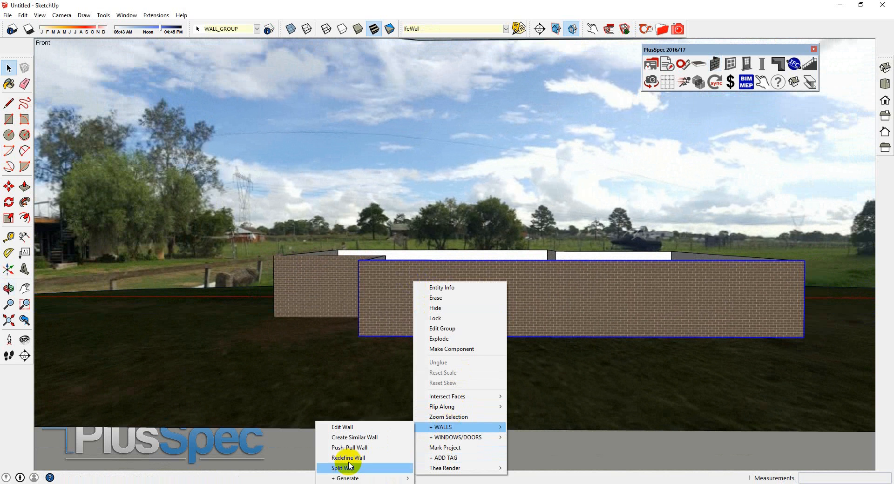
mouse_move(344, 478)
click(262, 458)
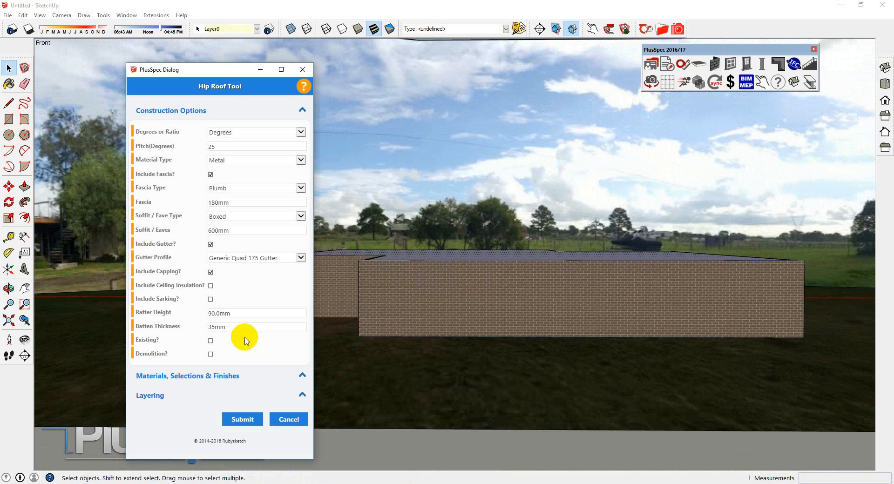
click(243, 420)
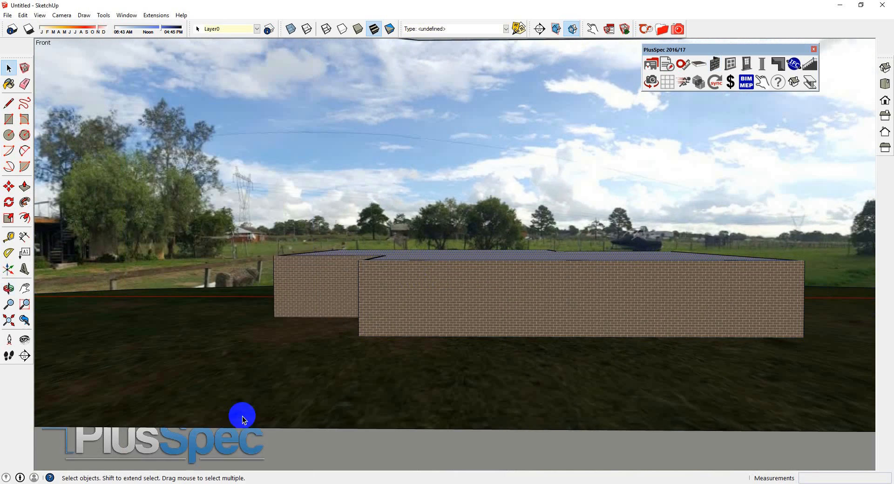
Step: Insert a Bifold Door - Double with 2100mm header height in the front brick wall, starting about 2411mm from its left end
scroll(628, 267, up, 3)
mouse_move(517, 285)
middle_down()
mouse_move(663, 280)
mouse_move(341, 278)
mouse_move(463, 266)
mouse_move(529, 280)
middle_up()
scroll(517, 284, up, 2)
click(442, 314)
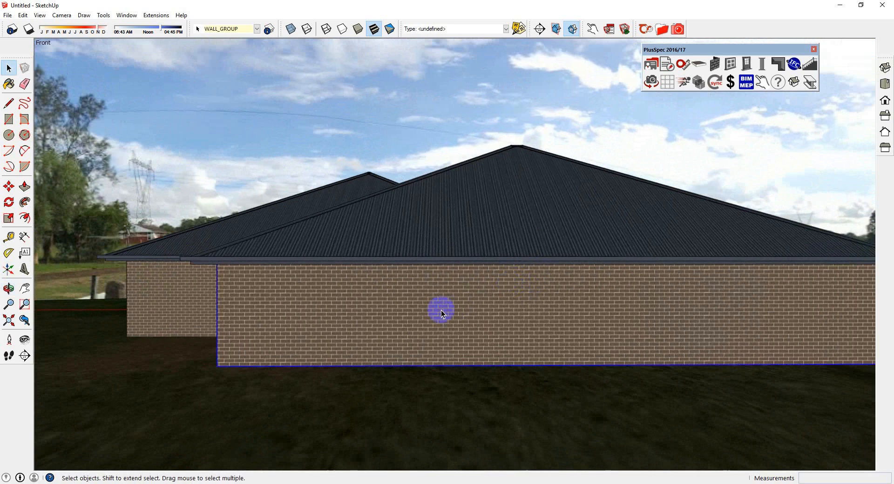
click(746, 64)
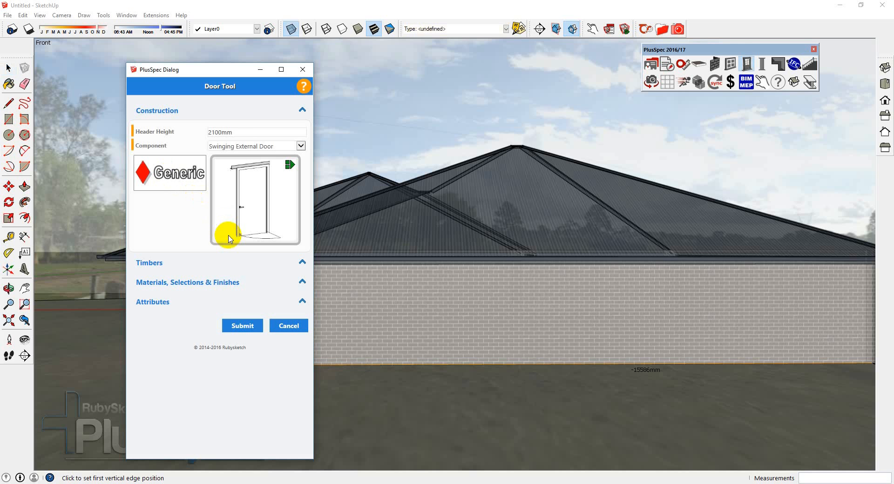
click(240, 146)
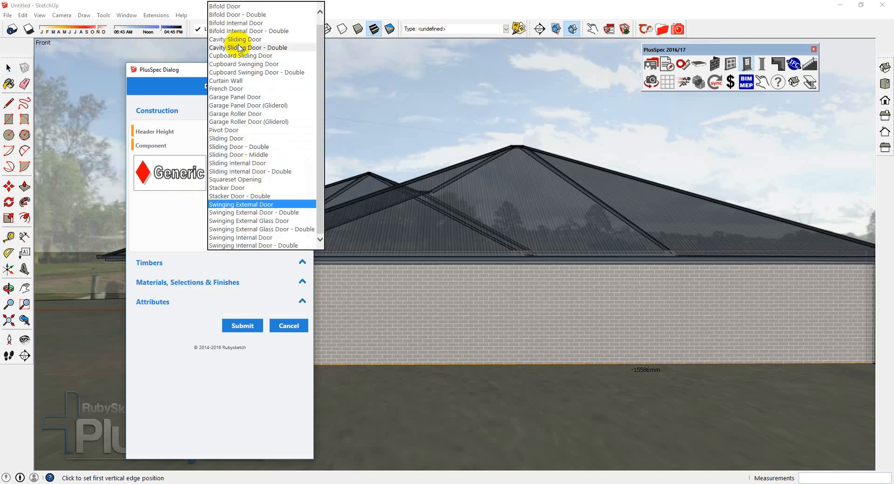
click(242, 15)
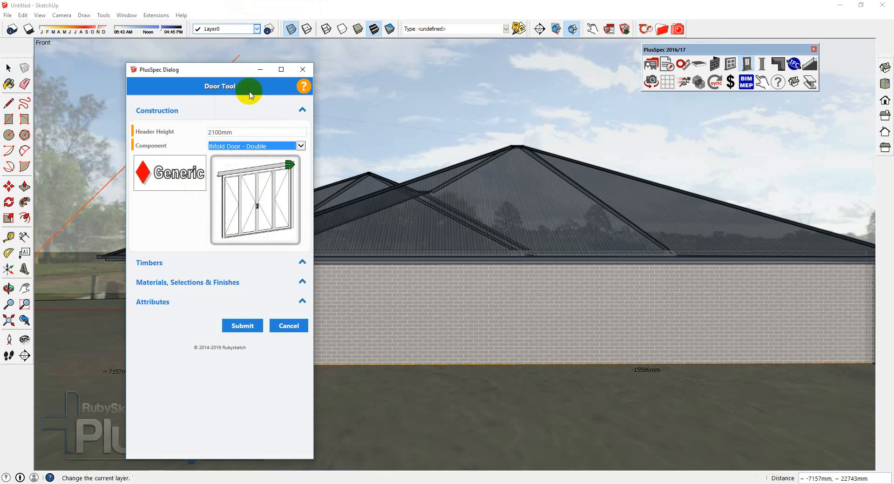
click(243, 326)
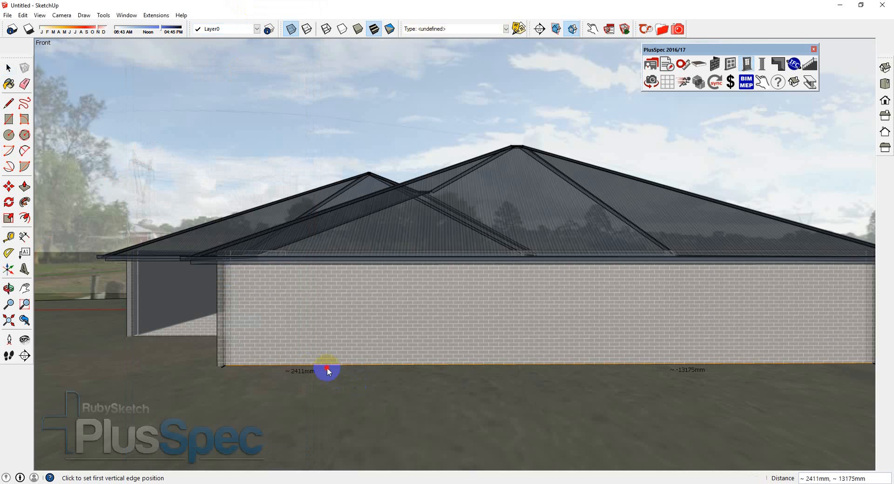
click(632, 412)
key(space)
Step: Fold the front wall's bifold door panels partly open with the Interact tool
click(763, 82)
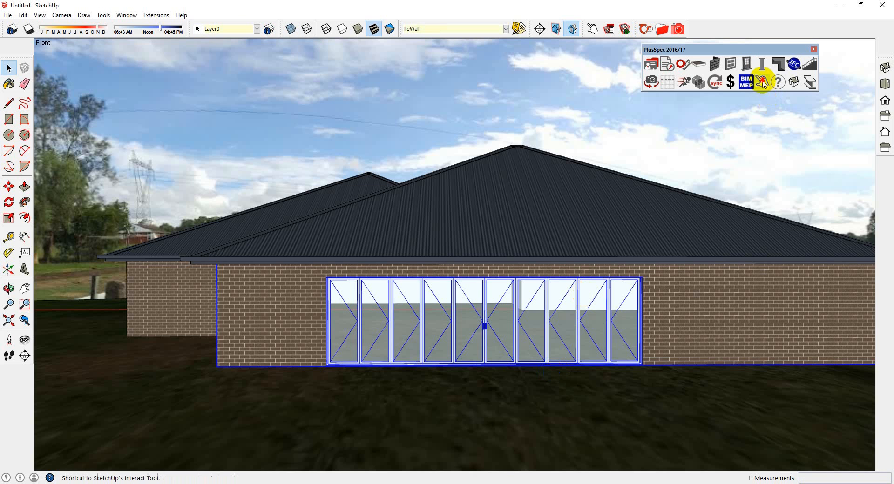
click(674, 197)
click(481, 331)
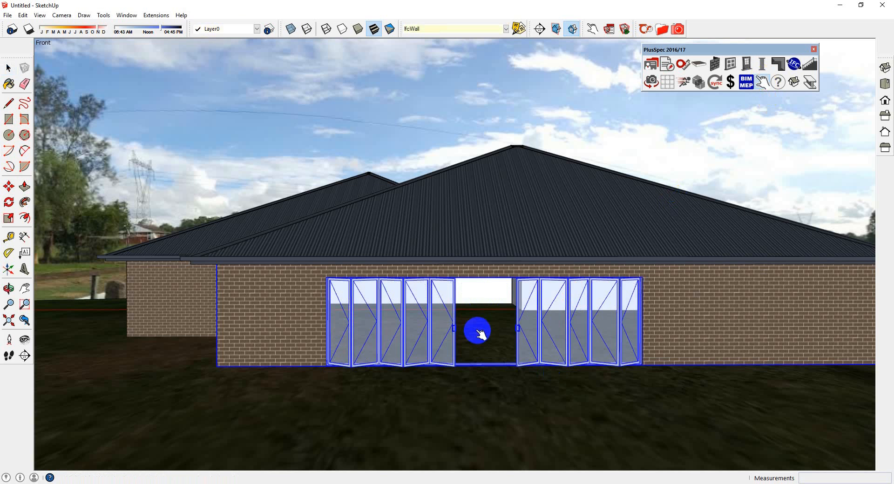
Step: Insert a Bifold Door - Double about 4254mm wide with 2100mm header height near the right end of the rear wall, working from inside
scroll(437, 297, up, 5)
scroll(427, 296, up, 3)
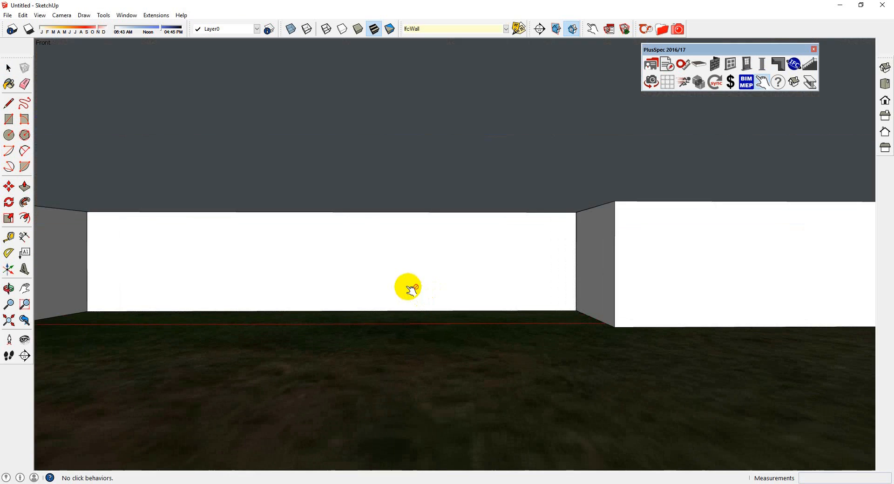
key(space)
click(337, 261)
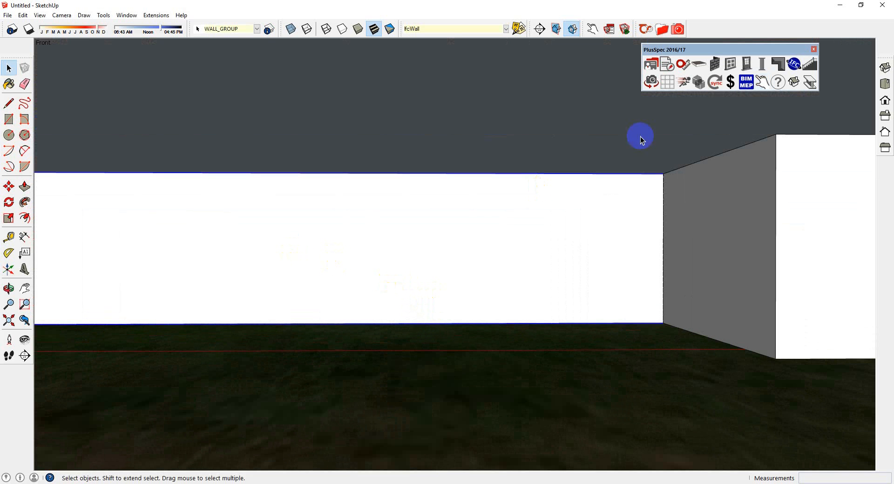
click(746, 64)
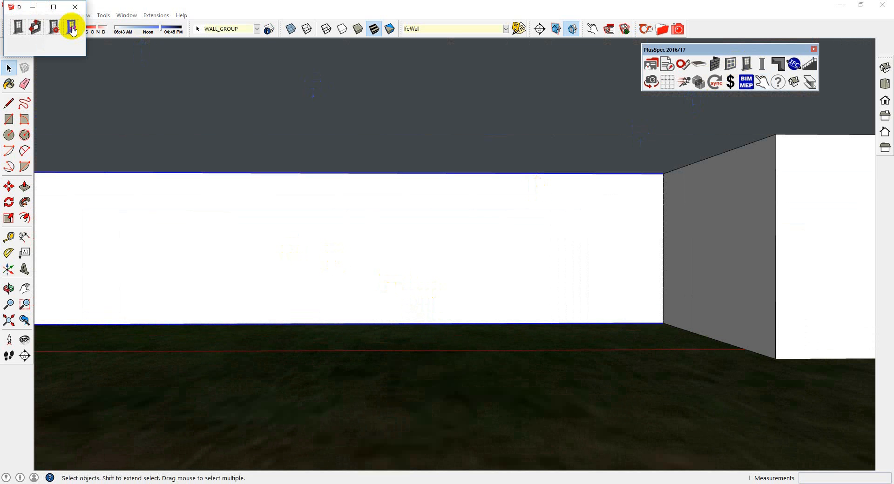
click(25, 28)
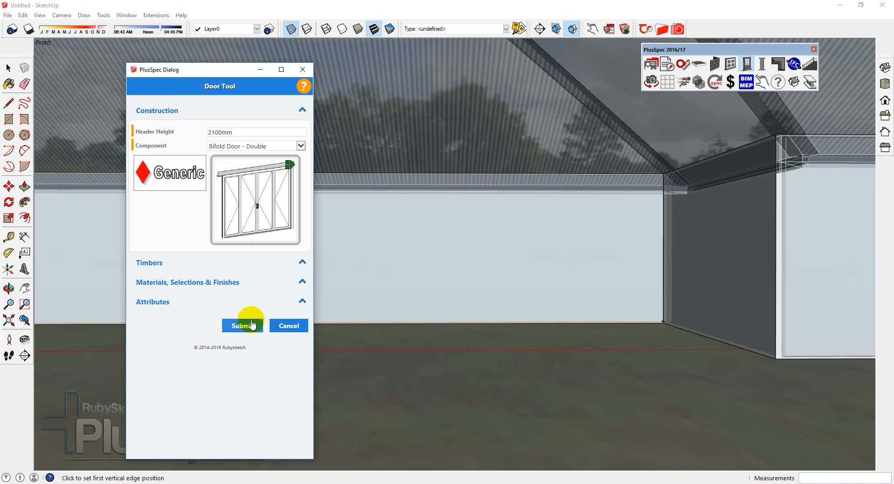
click(251, 325)
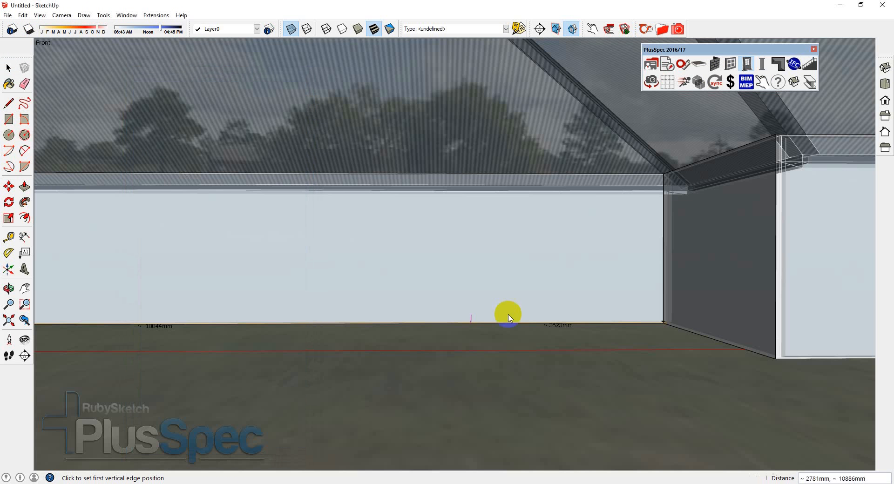
click(624, 322)
click(395, 323)
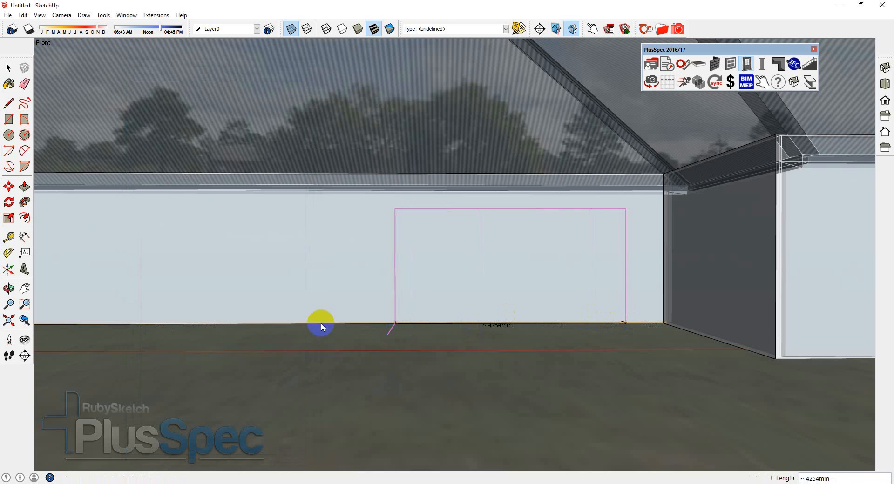
Step: Add a second Bifold Door - Double about 3242mm wide further left in the same rear wall and finish placing doors
click(294, 323)
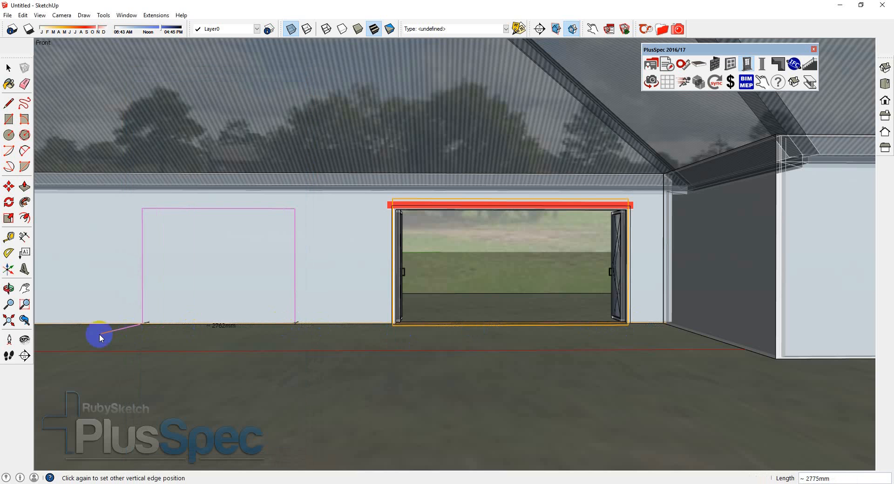
click(56, 337)
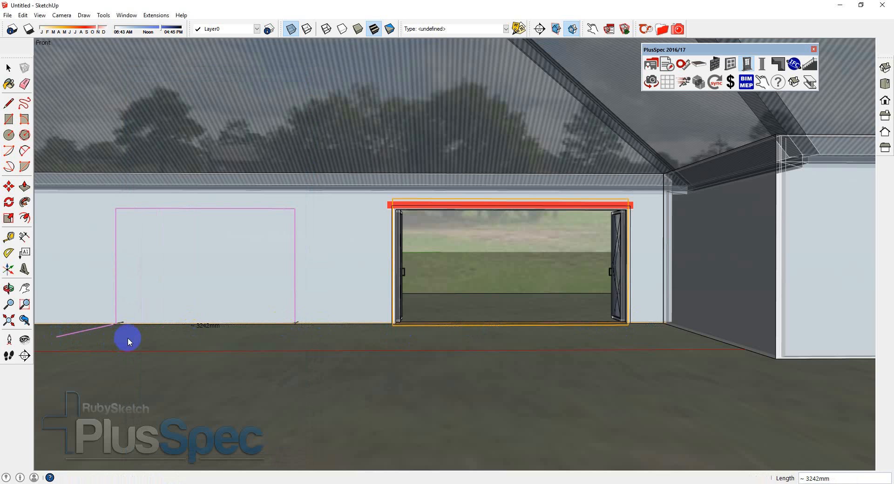
key(c)
key(space)
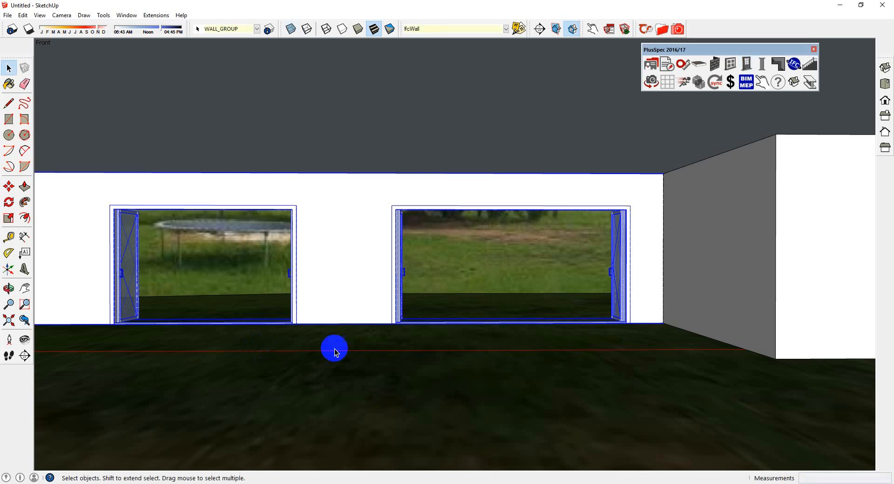
Step: Add an aluminium Double Hung Window, 1200mm high with 2100mm header height, to the side wall adjoining the rear doors, starting about 548mm from its near end
middle_drag(533, 331, 676, 337)
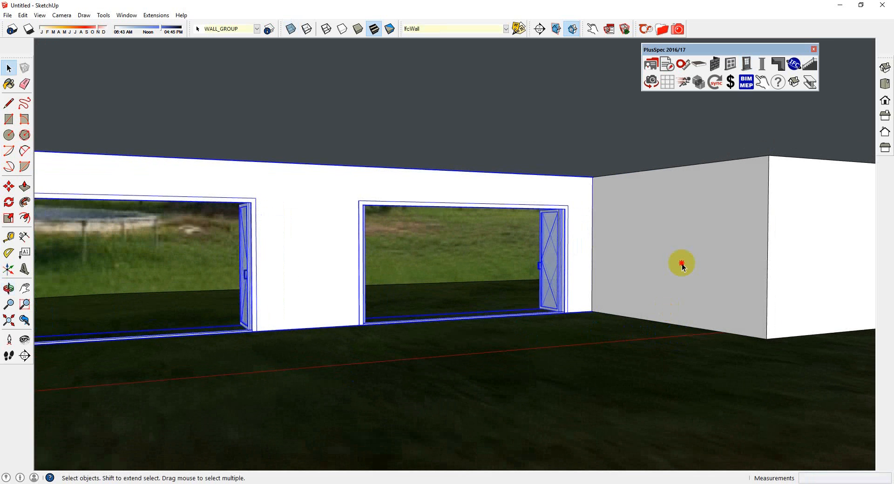
click(682, 265)
right_click(682, 263)
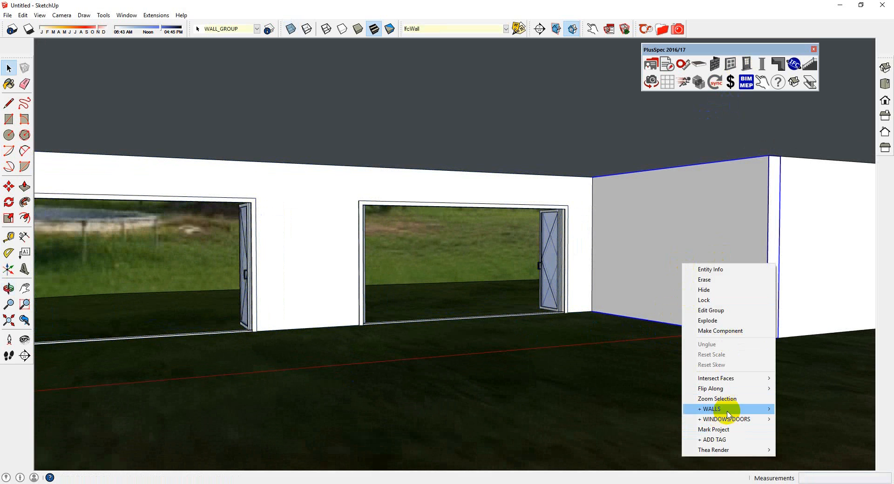
mouse_move(730, 422)
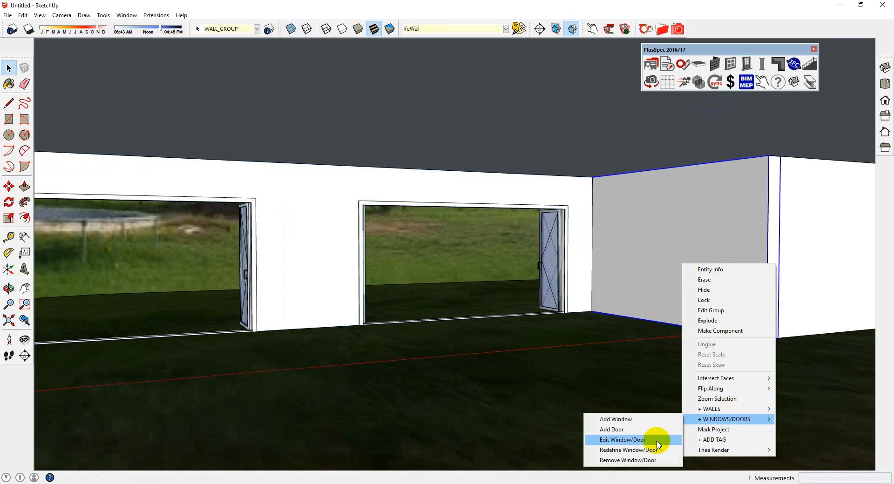
click(626, 429)
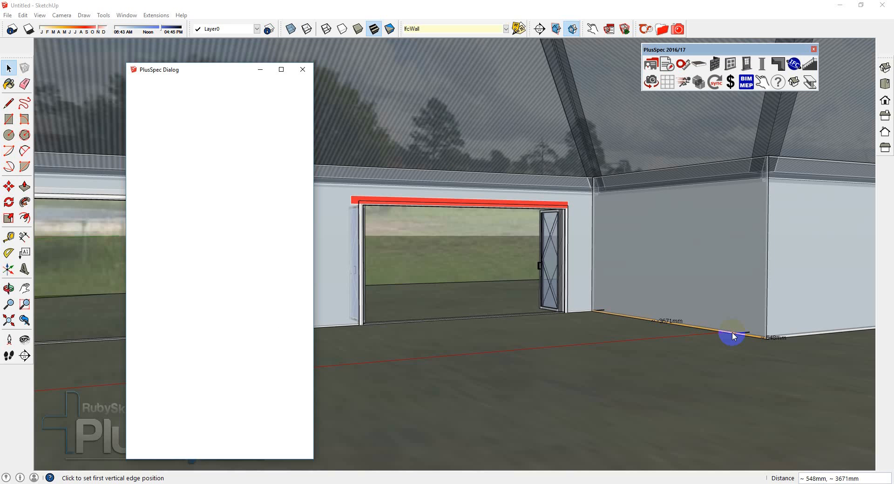
click(732, 332)
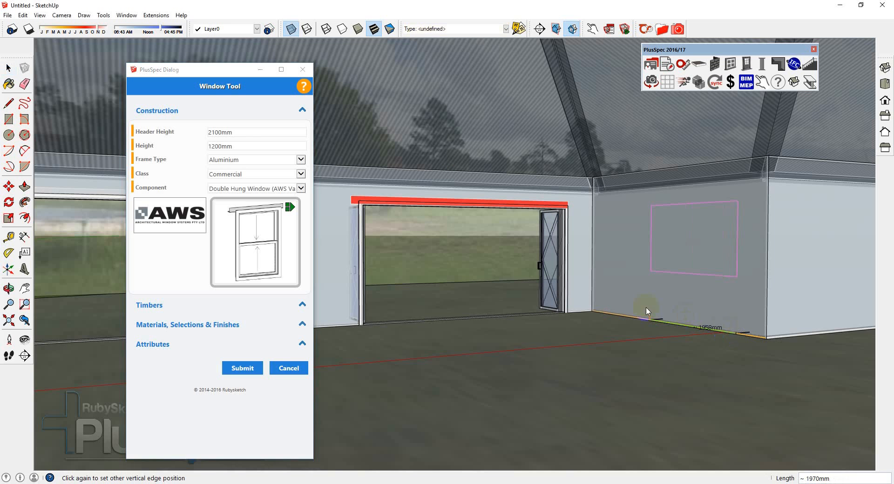
click(630, 331)
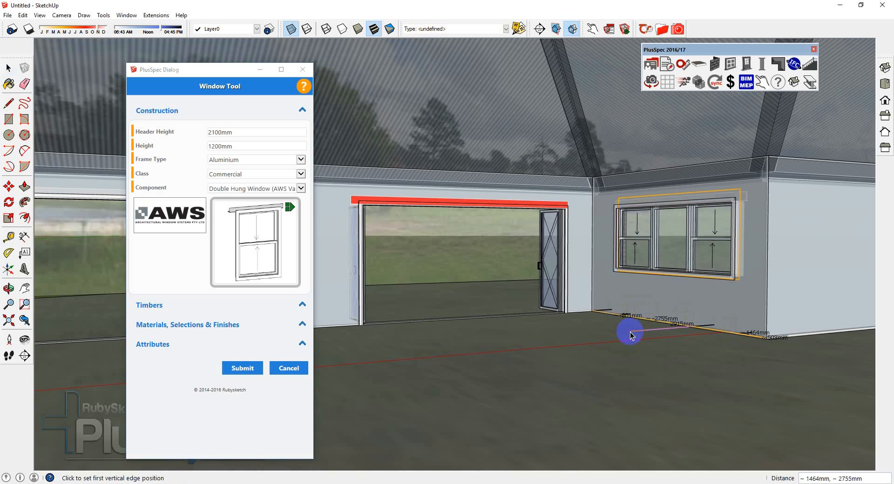
scroll(514, 323, down, 1)
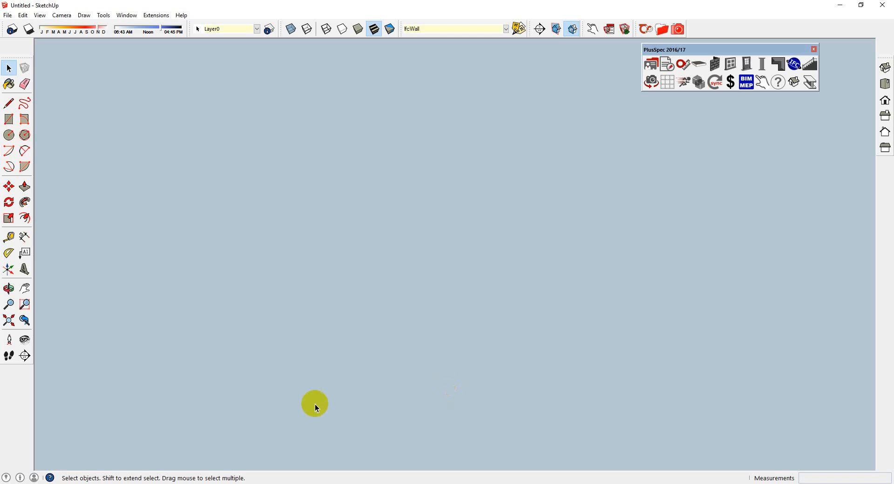
Step: Generate a floor face from the house walls, using the front brick wall with the bifold door
scroll(382, 360, down, 10)
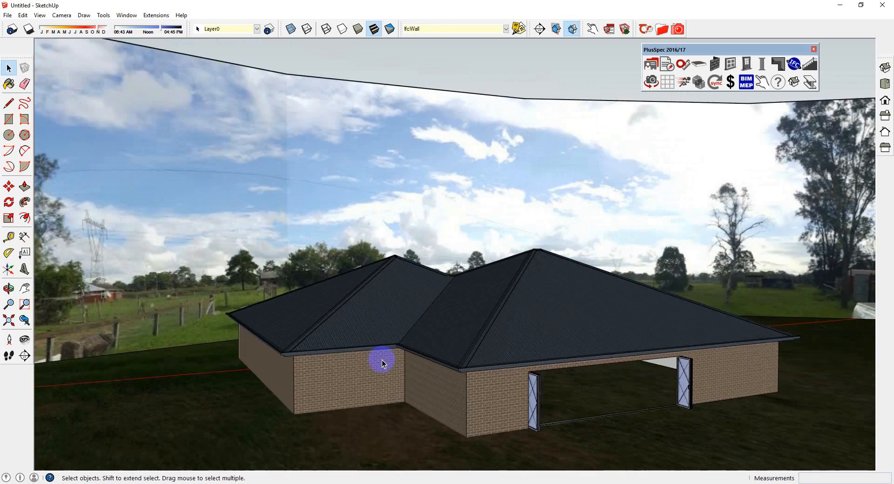
scroll(382, 359, down, 1)
middle_drag(521, 383, 439, 376)
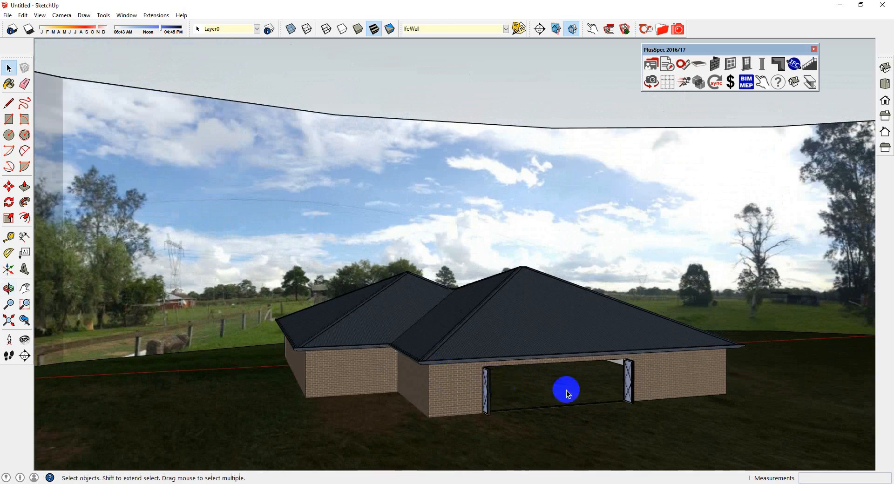
scroll(448, 385, up, 5)
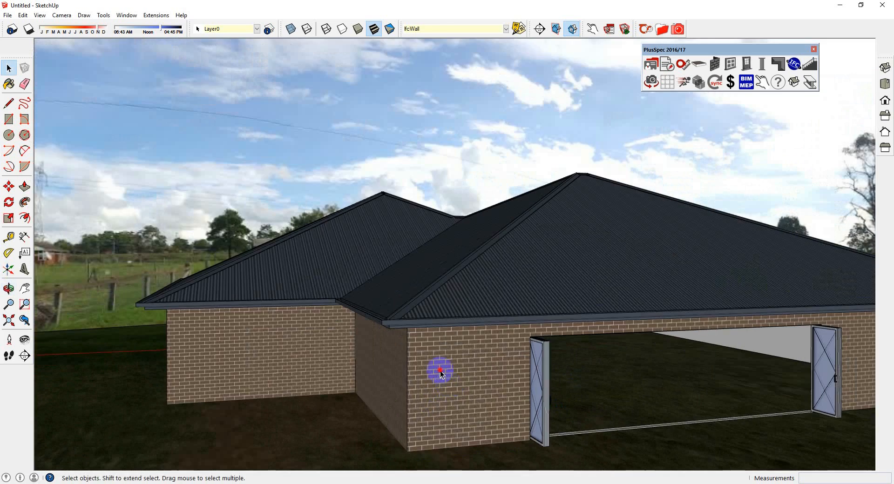
click(440, 371)
right_click(440, 371)
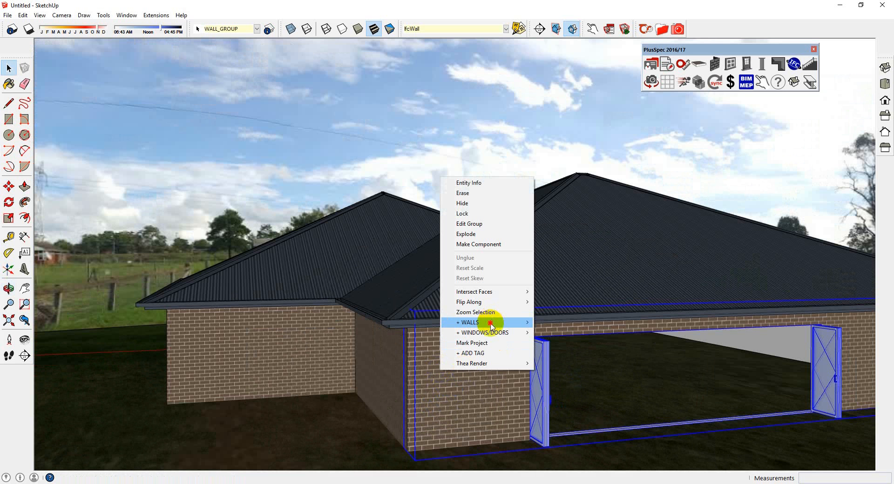
mouse_move(491, 326)
mouse_move(390, 375)
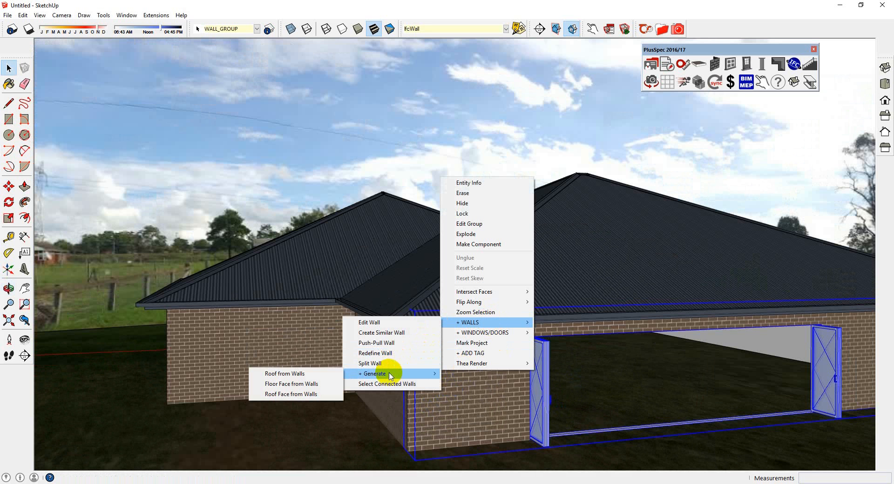
click(285, 385)
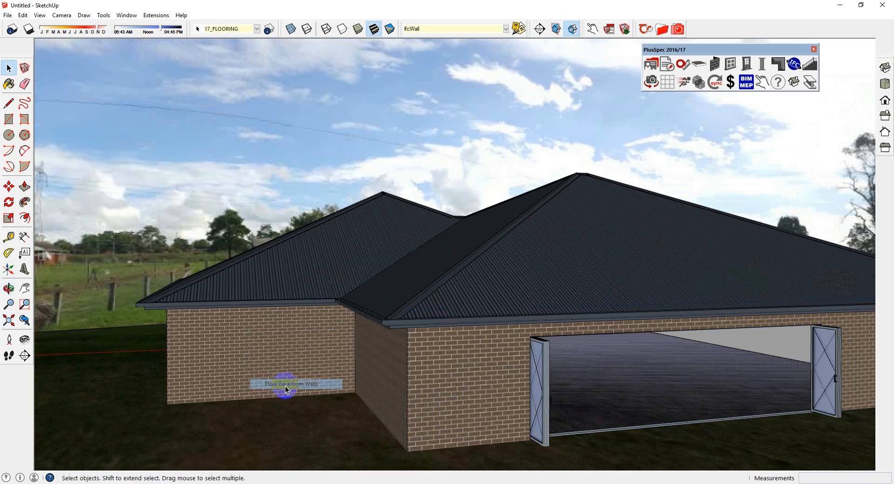
Step: Create a 100mm thick Ground Floor slab from the house's floor face, with 400mm by 350mm footings and the recess depth set to 1
click(697, 65)
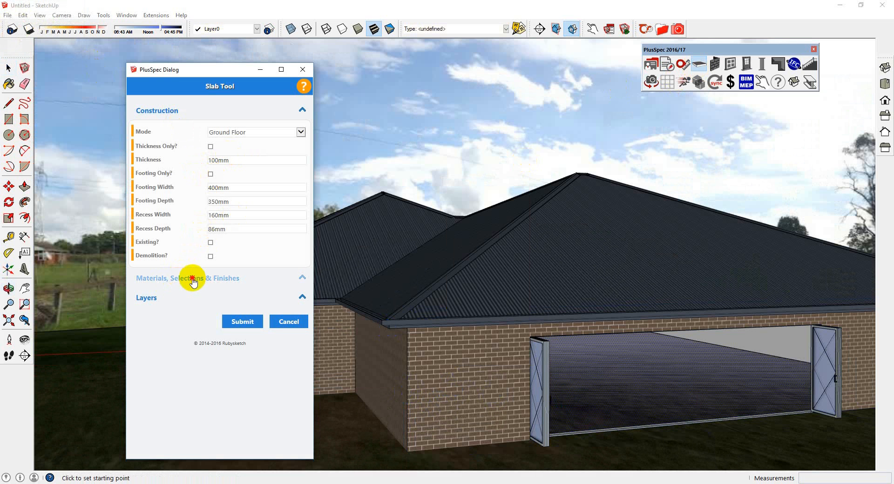
click(191, 279)
click(192, 279)
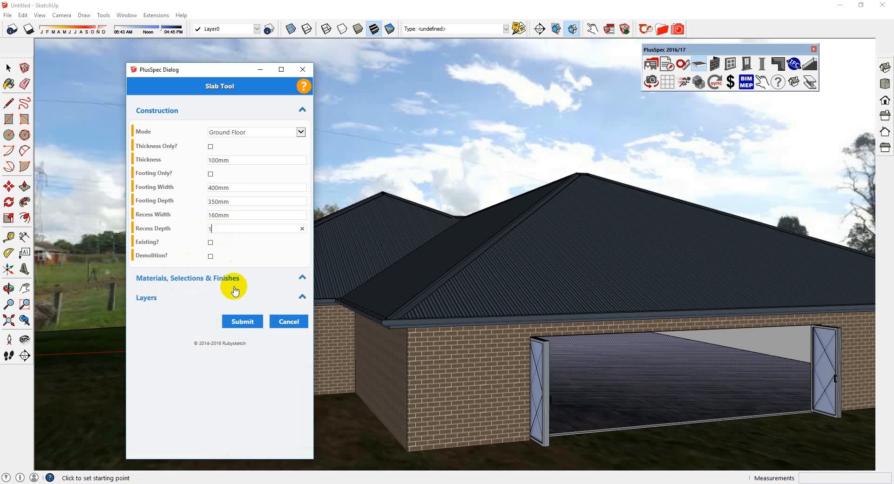
click(235, 319)
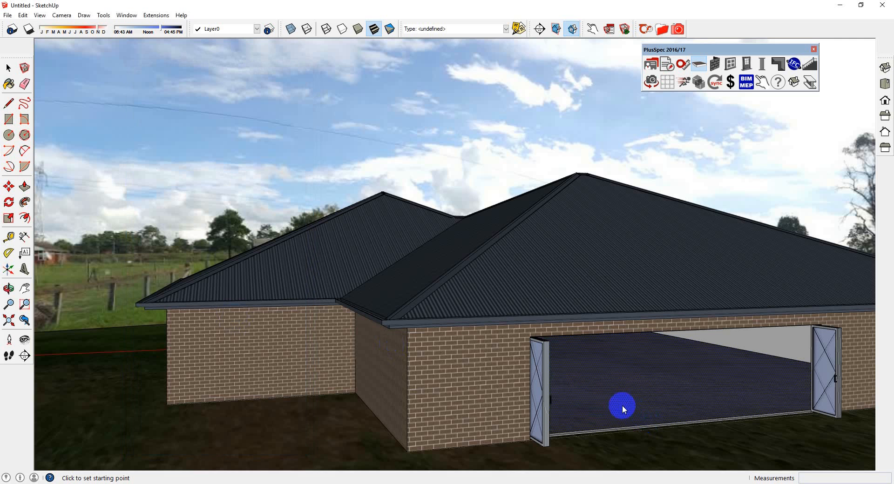
scroll(567, 382, down, 4)
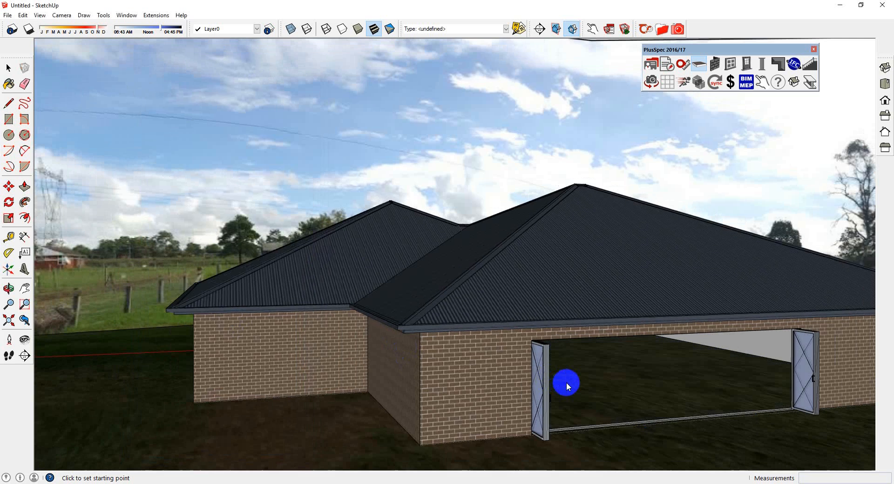
Step: Select the whole house with its slab and raise it vertically about 236mm above the ground
scroll(566, 382, down, 5)
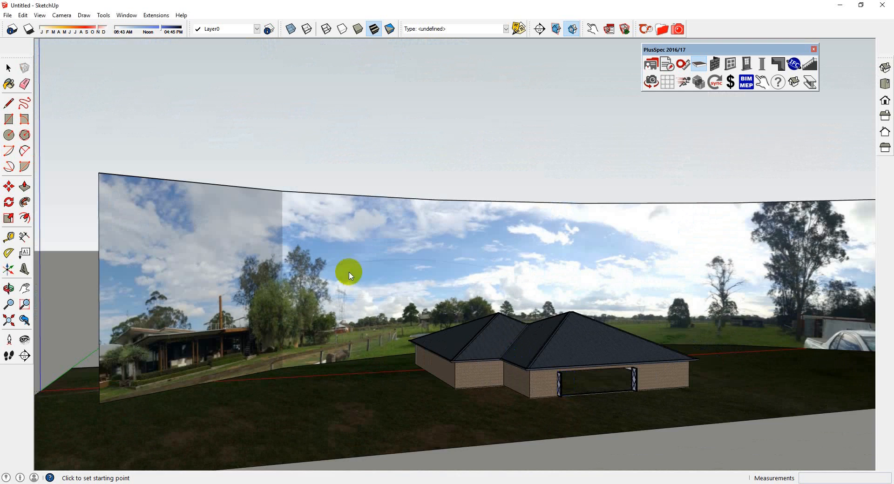
key(space)
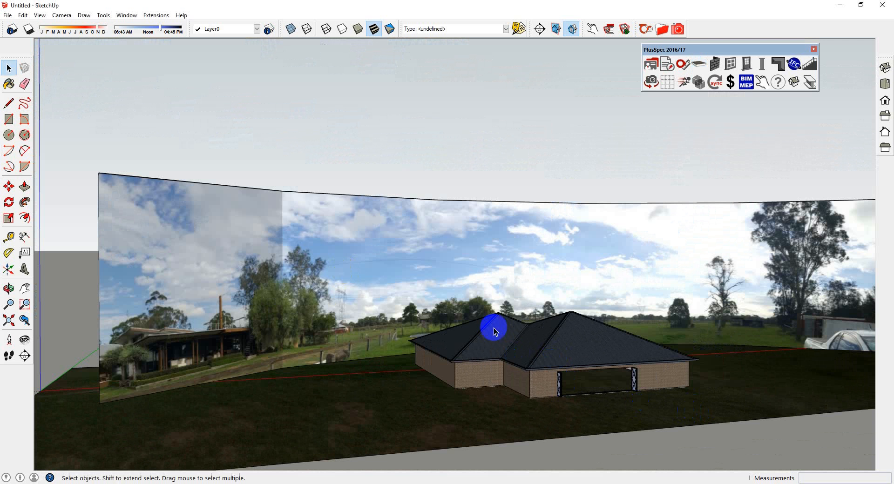
drag(381, 300, 703, 414)
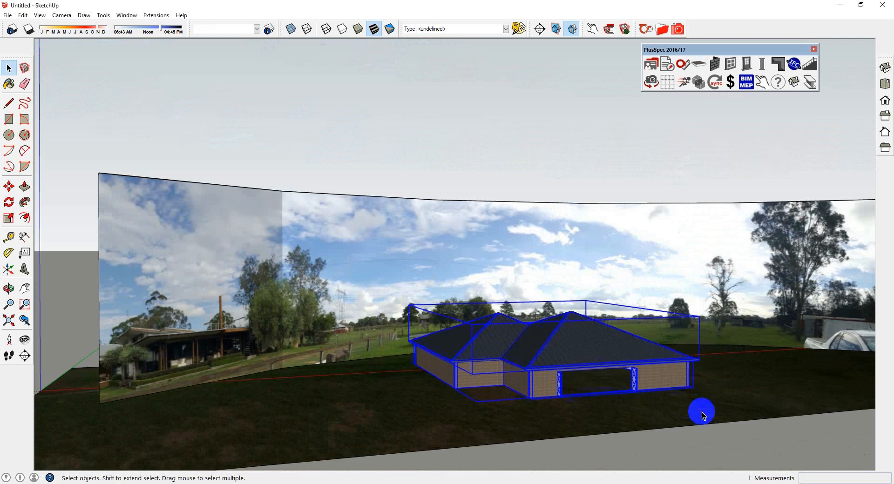
scroll(538, 403, up, 6)
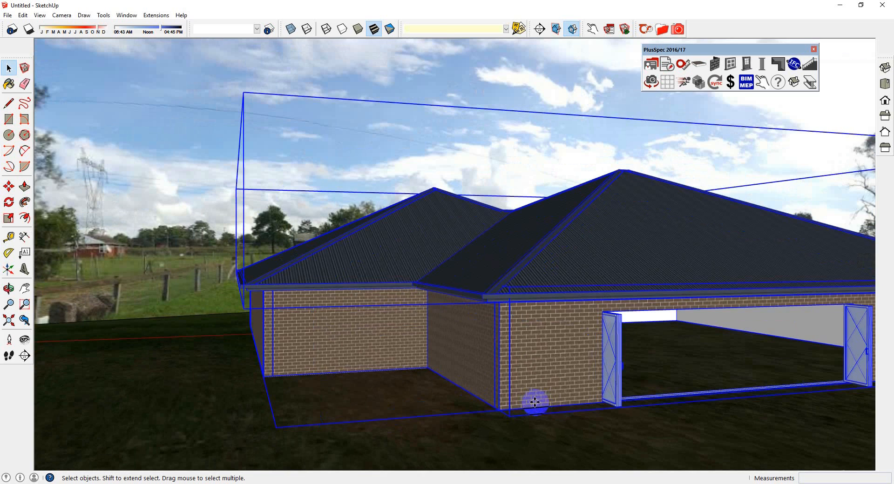
key(m)
click(498, 392)
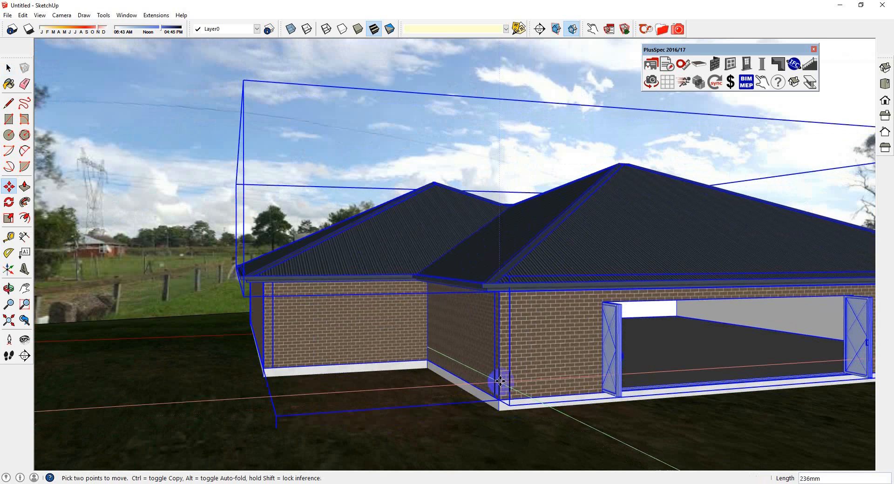
click(501, 376)
middle_drag(632, 371, 529, 360)
key(space)
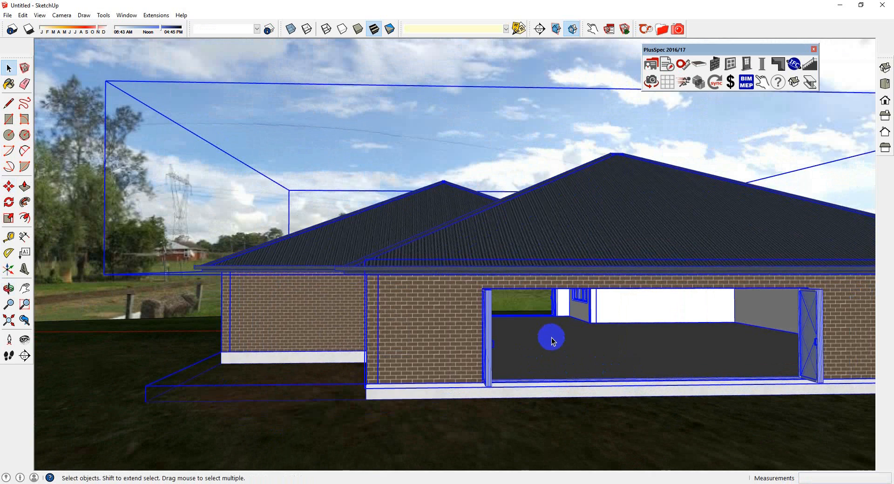
Step: Examine the interior of the house and the view of the backdrop through the rear bifold doors and side window
scroll(552, 337, up, 8)
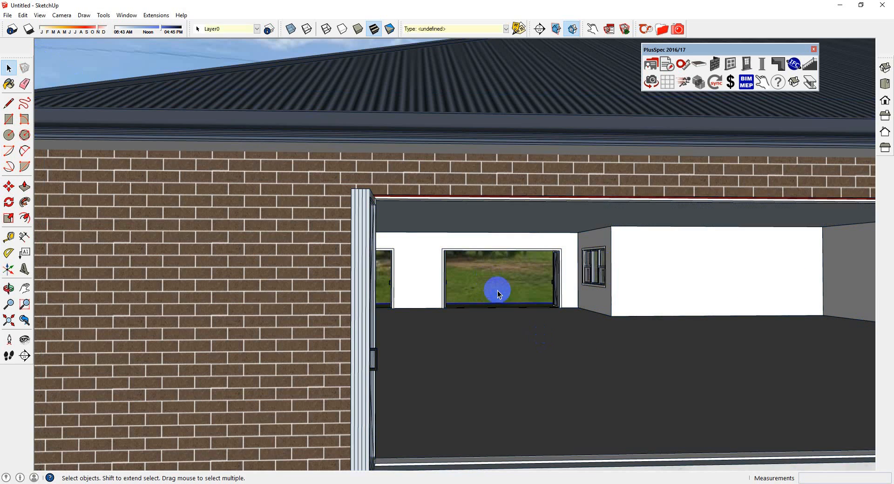
scroll(497, 290, down, 15)
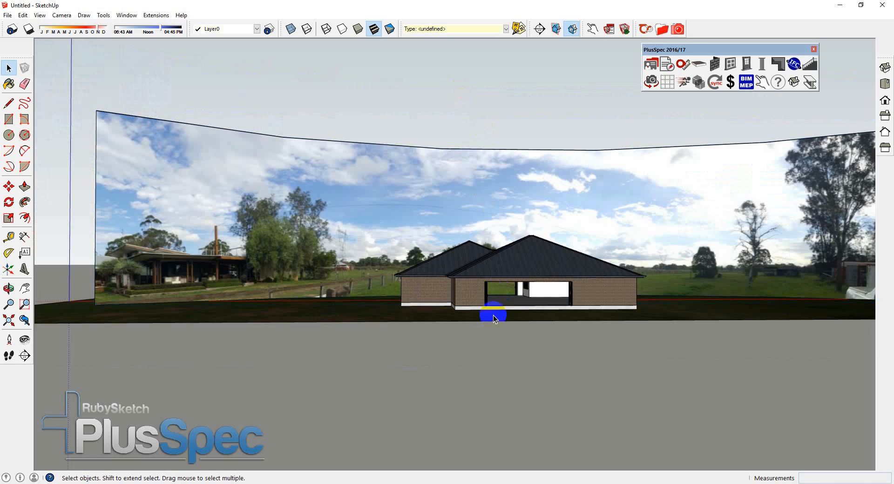
scroll(493, 314, up, 12)
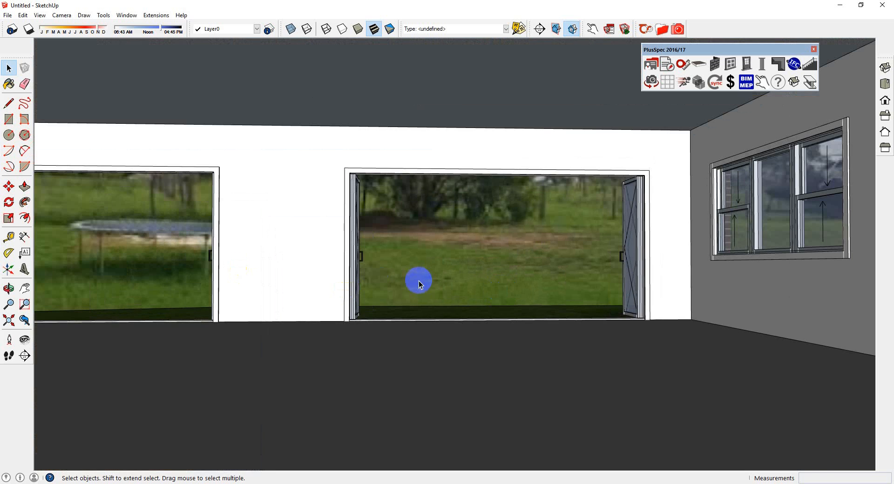
scroll(457, 325, down, 2)
middle_drag(457, 326, 589, 346)
scroll(590, 347, up, 6)
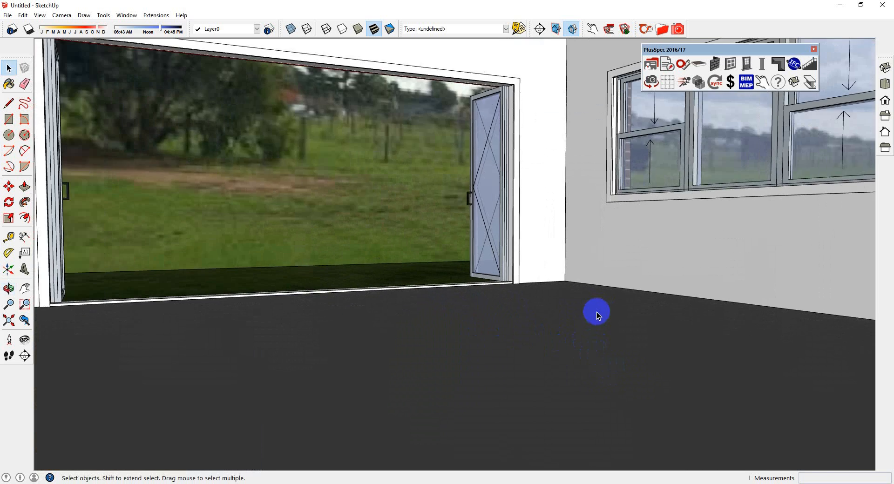
middle_drag(597, 316, 821, 312)
middle_drag(759, 305, 422, 303)
drag(397, 306, 485, 261)
key(space)
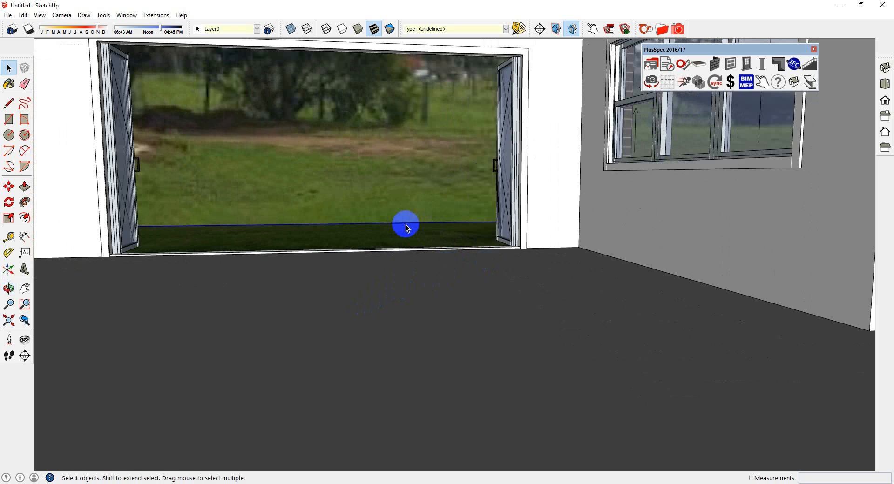
click(406, 225)
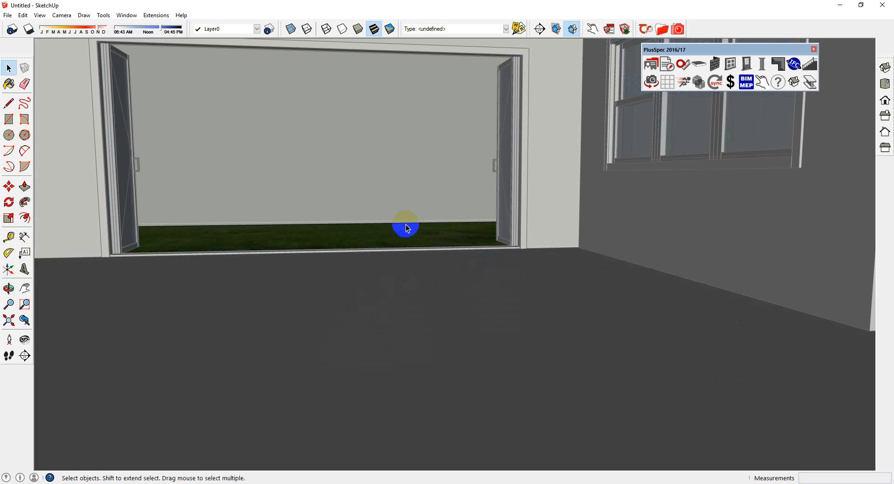
scroll(387, 187, down, 2)
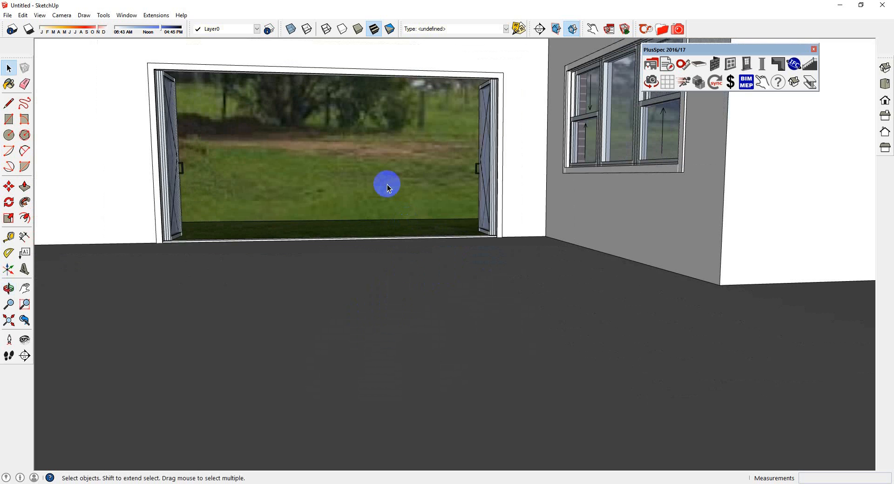
middle_drag(369, 174, 370, 228)
Step: Select the entire house, including its roof, walls, doors, window and slab, for repositioning
scroll(369, 229, down, 8)
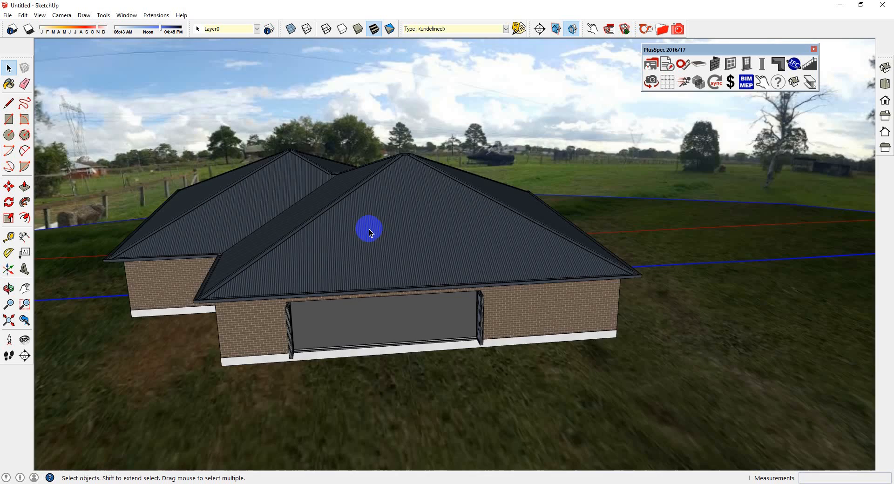
middle_drag(477, 314, 575, 353)
key(c)
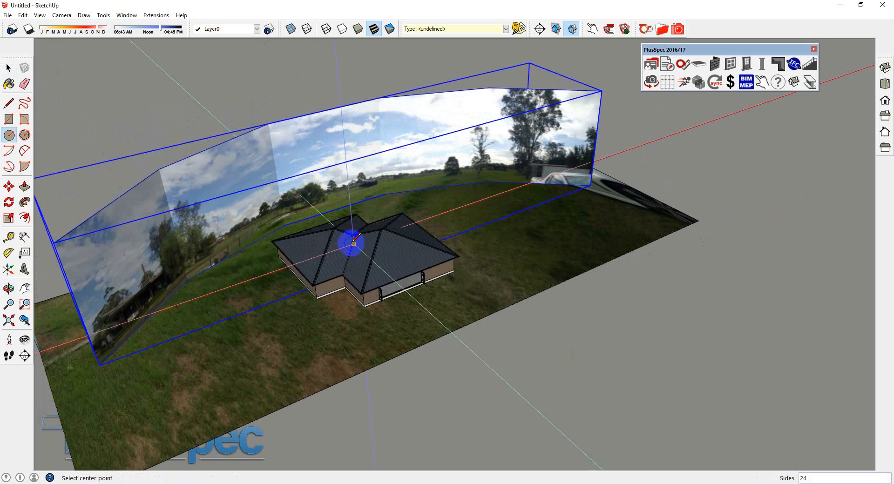
key(space)
drag(257, 222, 485, 308)
middle_drag(381, 256, 274, 158)
drag(269, 157, 491, 313)
click(378, 228)
scroll(378, 229, up, 3)
middle_drag(517, 288, 415, 155)
key(m)
click(585, 221)
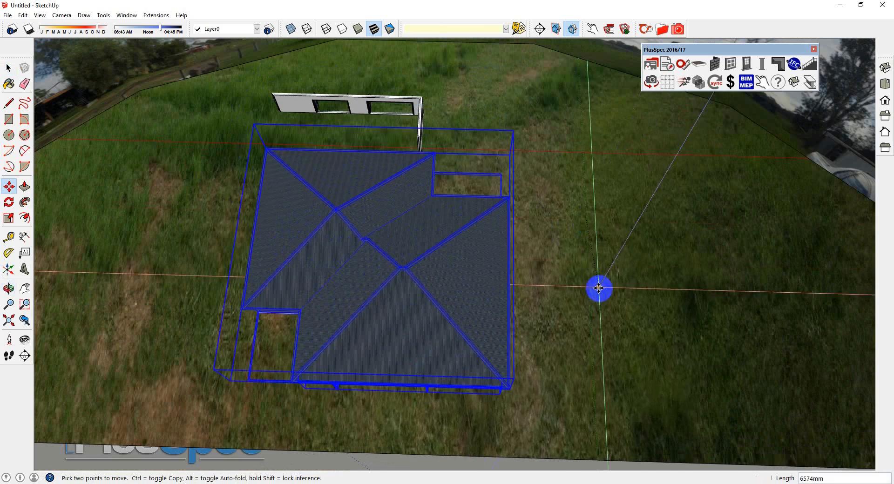
key(Escape)
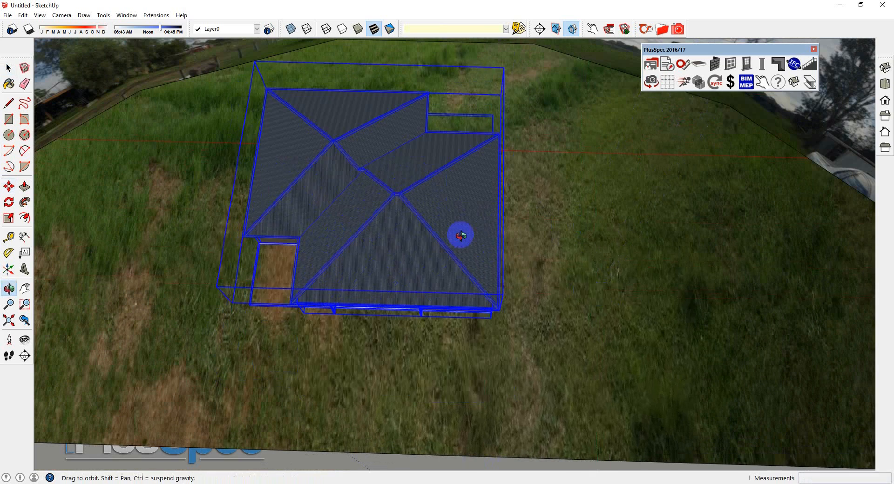
Step: Remove the backdrop and ground from the selection and move the house about 9.5 m across the ground away from the backdrop
middle_drag(459, 236, 506, 197)
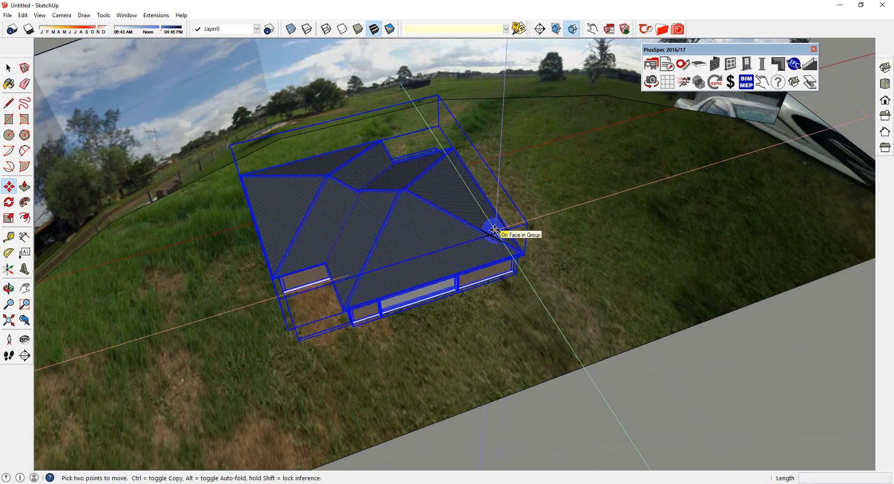
scroll(495, 230, down, 5)
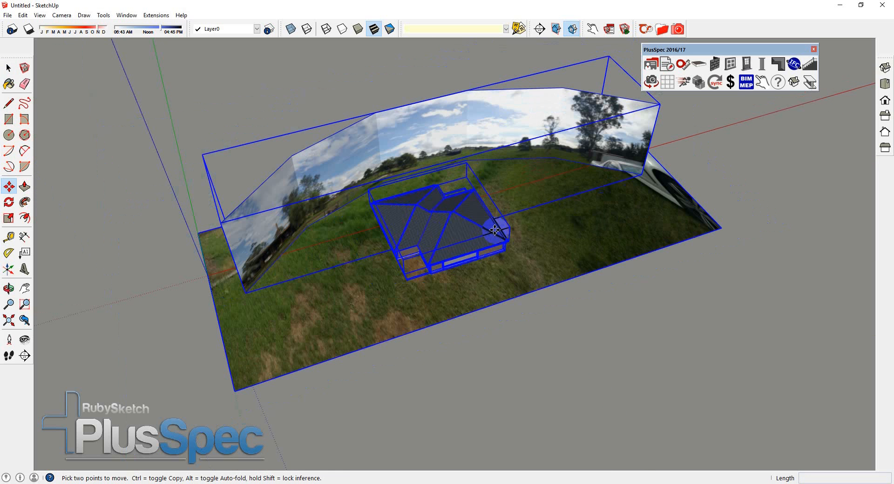
key(space)
click(393, 155)
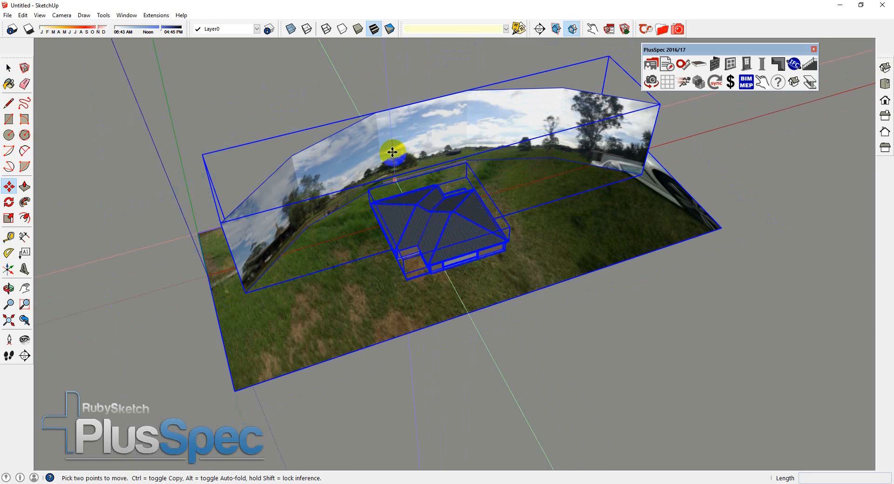
middle_drag(394, 156, 393, 143)
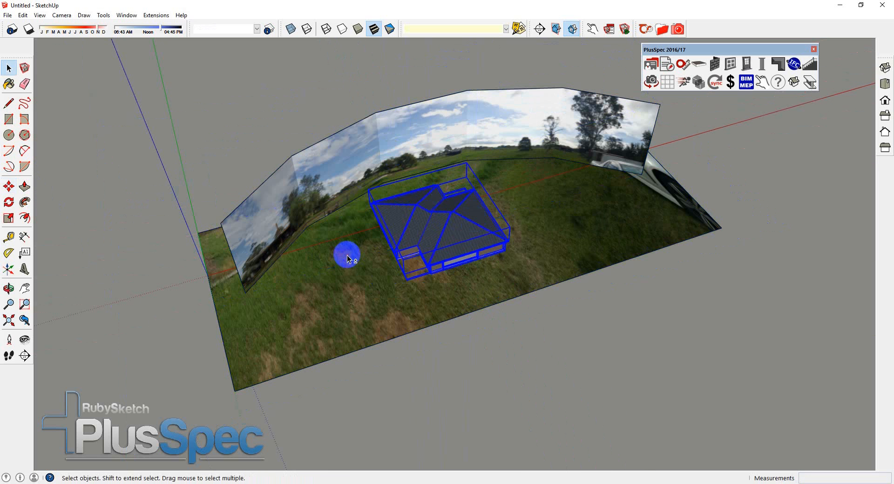
scroll(421, 259, up, 5)
key(m)
drag(313, 259, 349, 320)
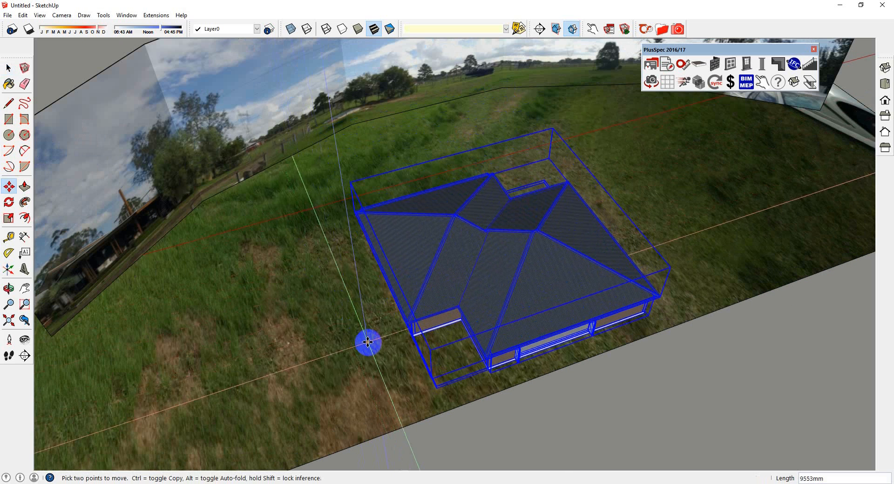
scroll(371, 343, down, 3)
key(space)
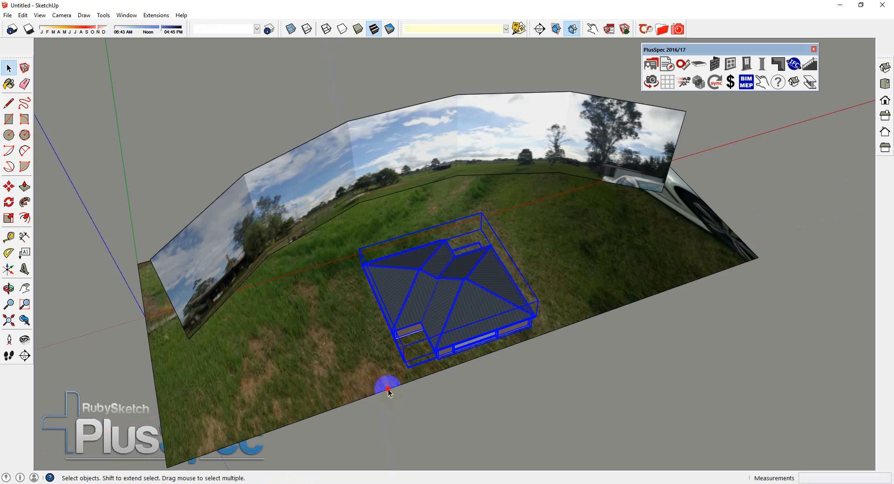
Step: Scale the ground plane outward in front of the house by about 1.34 along the green axis
click(388, 389)
scroll(351, 229, up, 1)
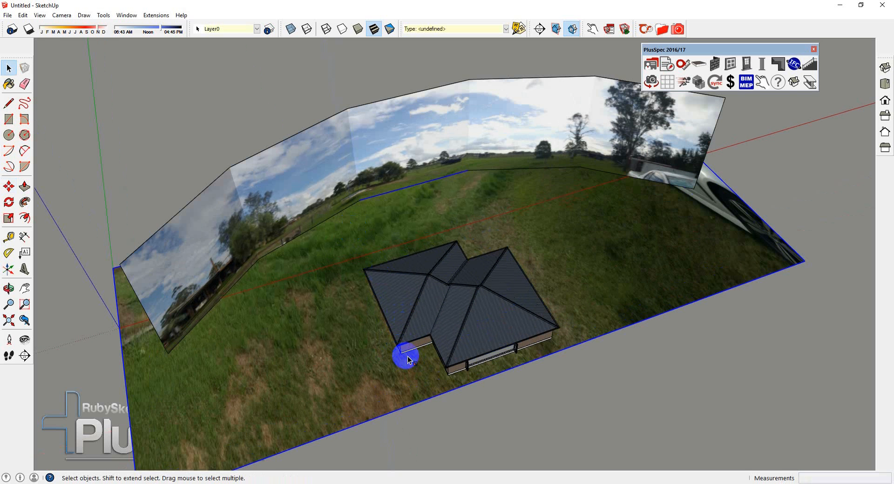
key(s)
drag(519, 366, 570, 448)
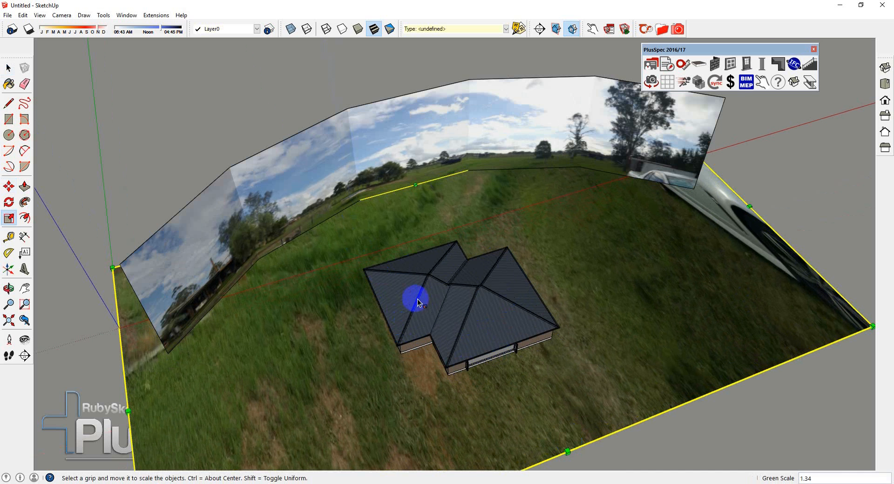
key(space)
scroll(320, 223, up, 3)
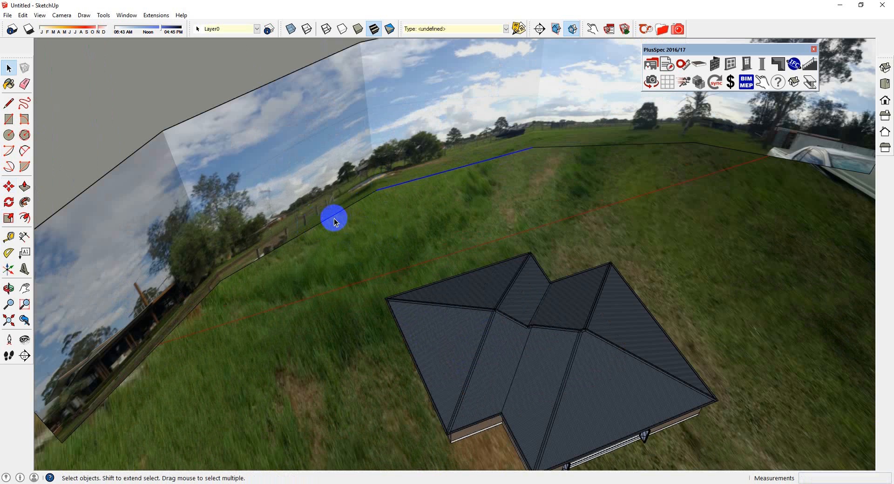
key(Delete)
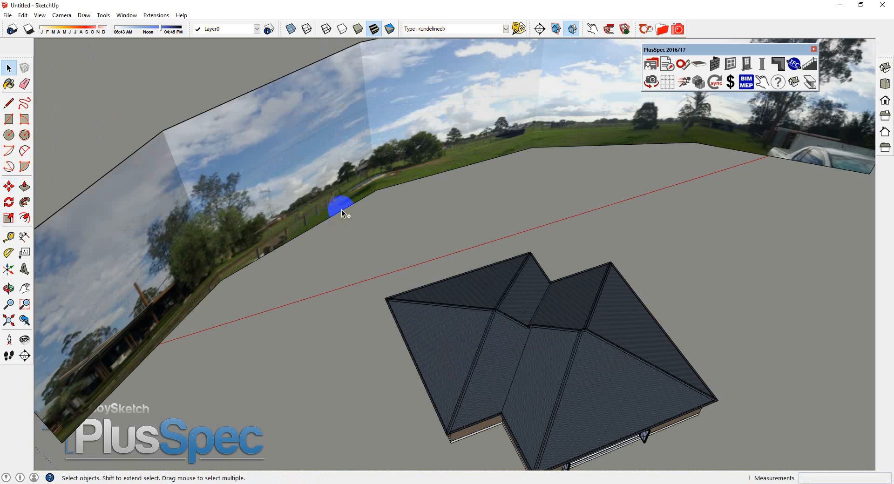
key(ctrl+z)
Step: Open the curved backdrop group for editing and hide the bottom edges of its panels one by one
click(398, 158)
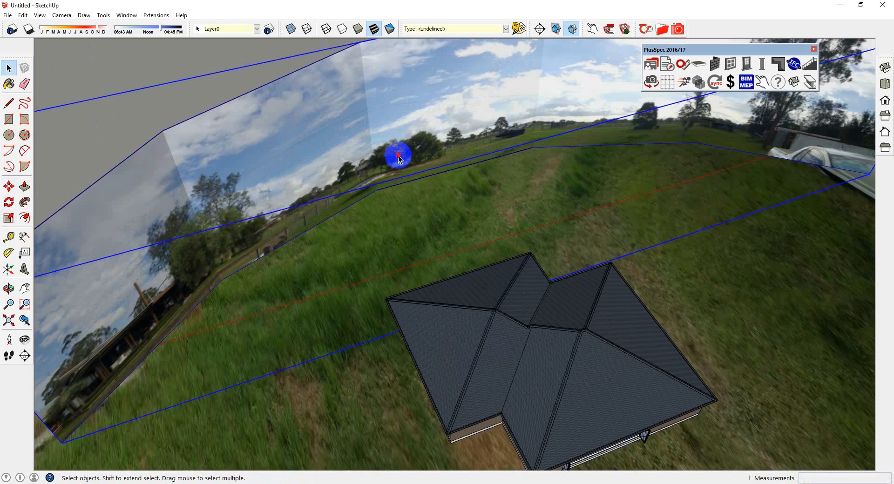
key(Delete)
click(388, 188)
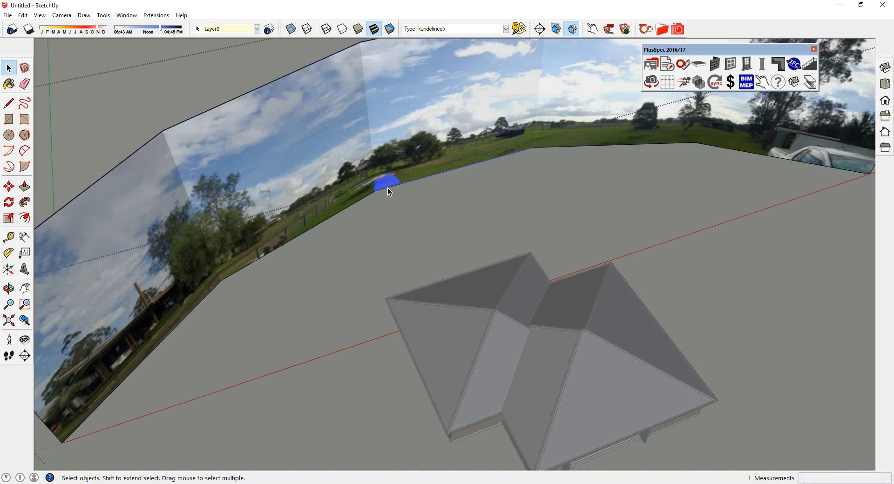
key(Delete)
click(369, 196)
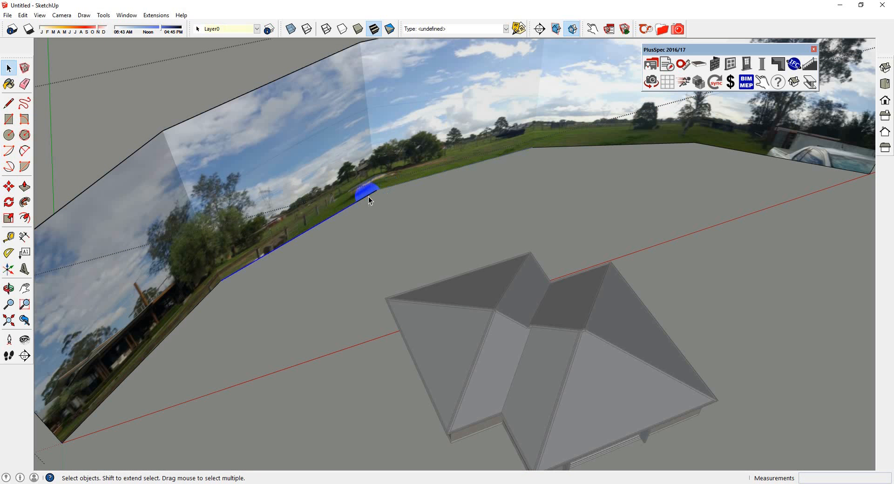
key(Delete)
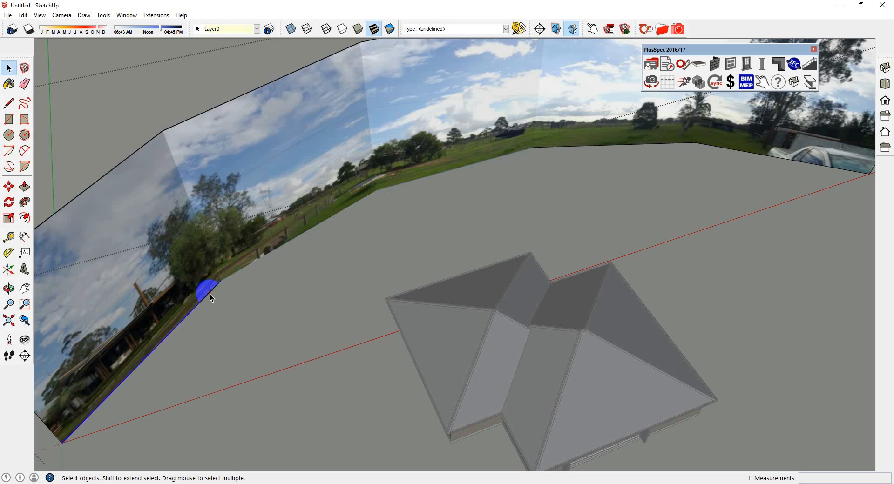
key(Delete)
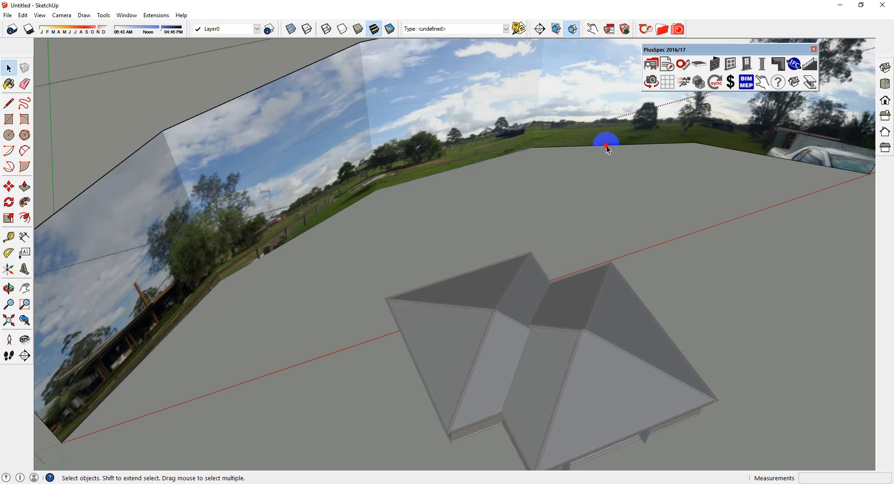
click(607, 147)
key(Delete)
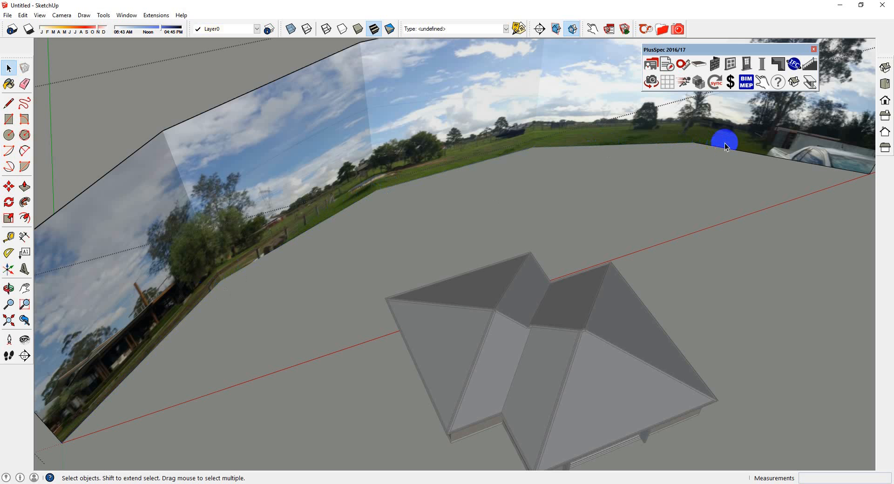
click(722, 149)
key(Delete)
Step: Examine the backdrop and its junction with the ground through the rear bifold doors from inside the house
middle_drag(635, 190, 535, 213)
scroll(534, 311, up, 6)
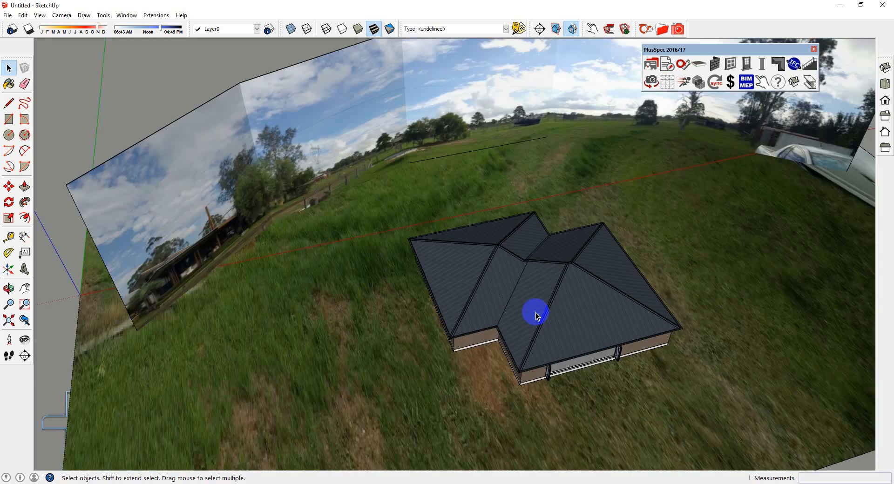
middle_drag(539, 320, 415, 158)
scroll(513, 315, up, 3)
middle_drag(512, 315, 493, 256)
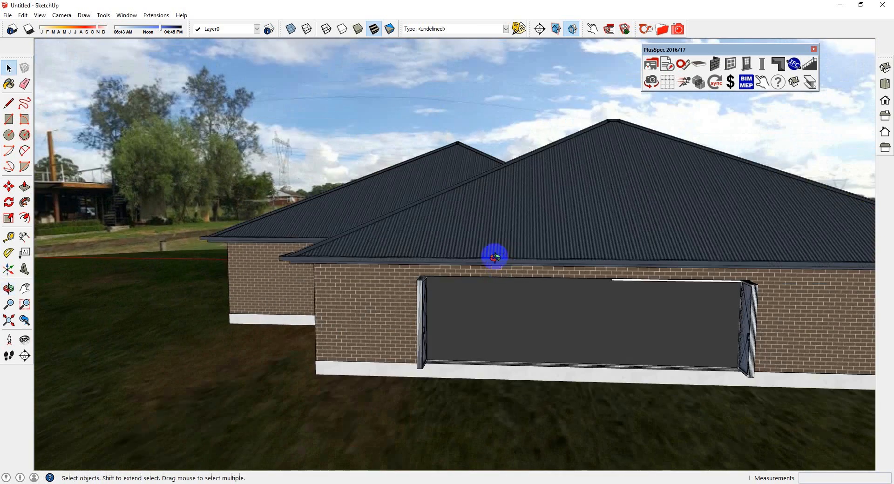
scroll(491, 253, up, 4)
middle_drag(543, 298, 538, 288)
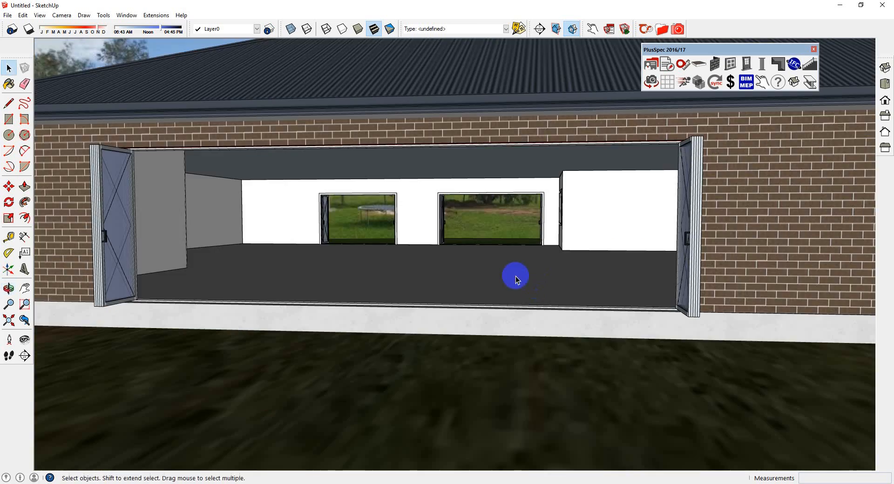
scroll(435, 215, up, 10)
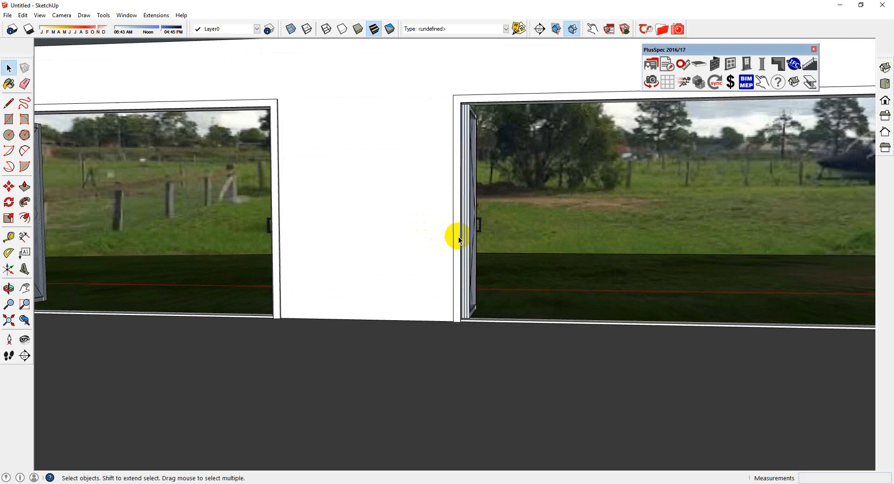
middle_drag(458, 240, 752, 236)
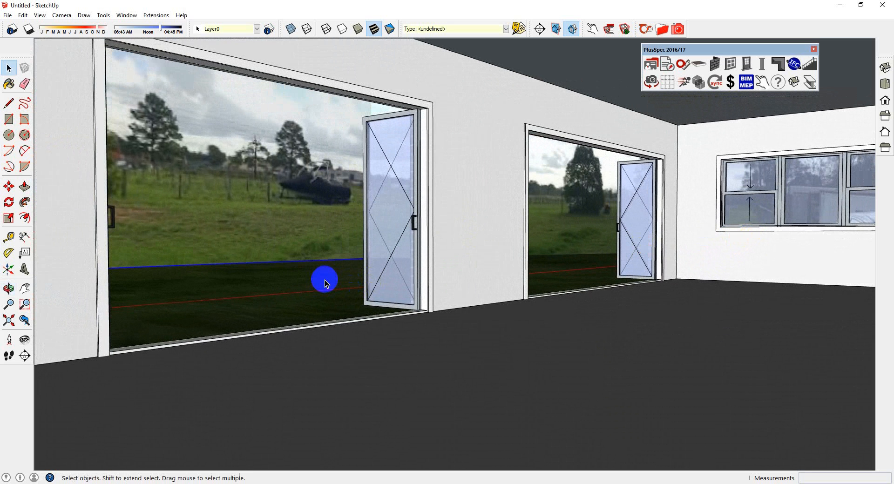
middle_drag(561, 251, 465, 283)
Step: Turn on shadows and set the time of day to early morning with the whole house in view
scroll(465, 284, down, 8)
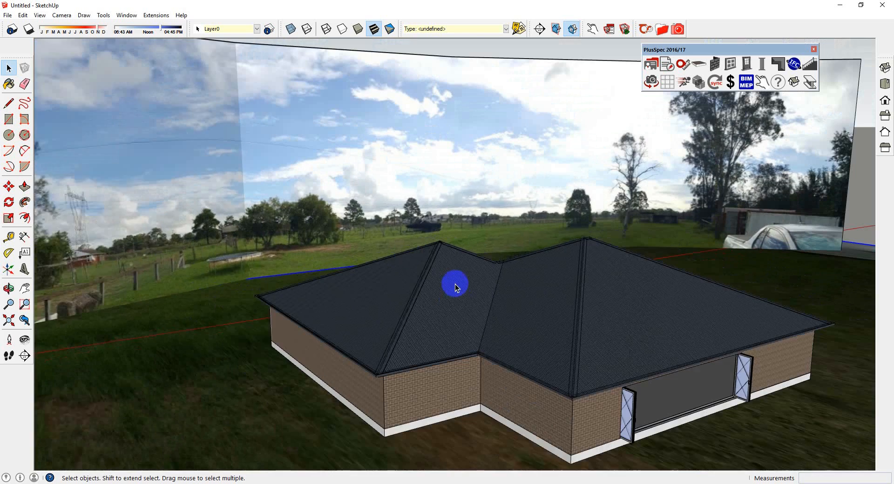
middle_drag(403, 255, 324, 214)
click(29, 29)
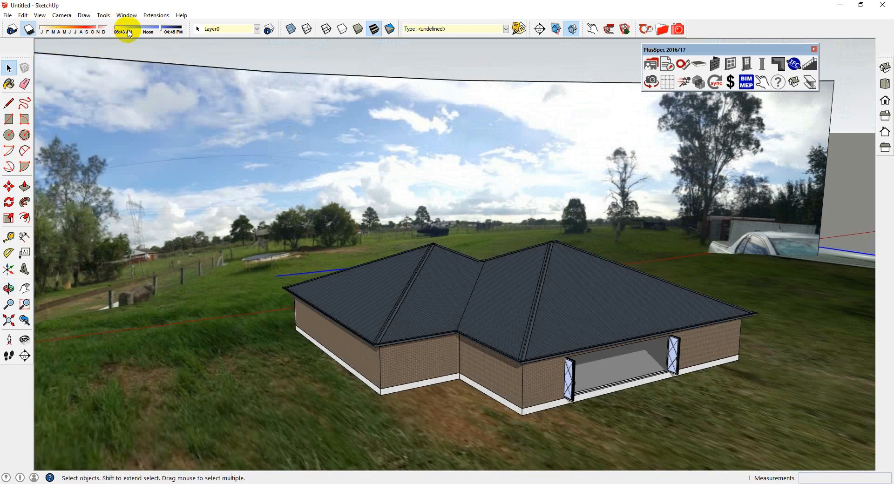
drag(161, 29, 123, 37)
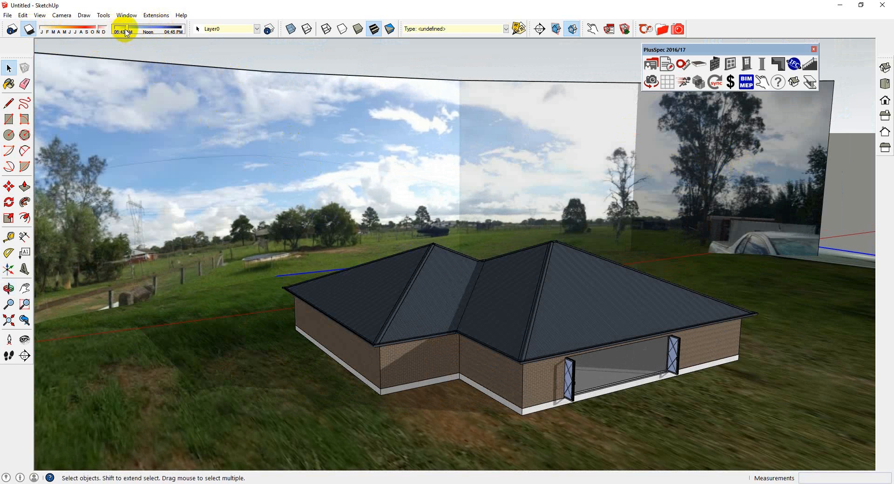
mouse_move(126, 30)
mouse_down()
mouse_move(140, 29)
mouse_move(124, 29)
mouse_move(128, 35)
mouse_up()
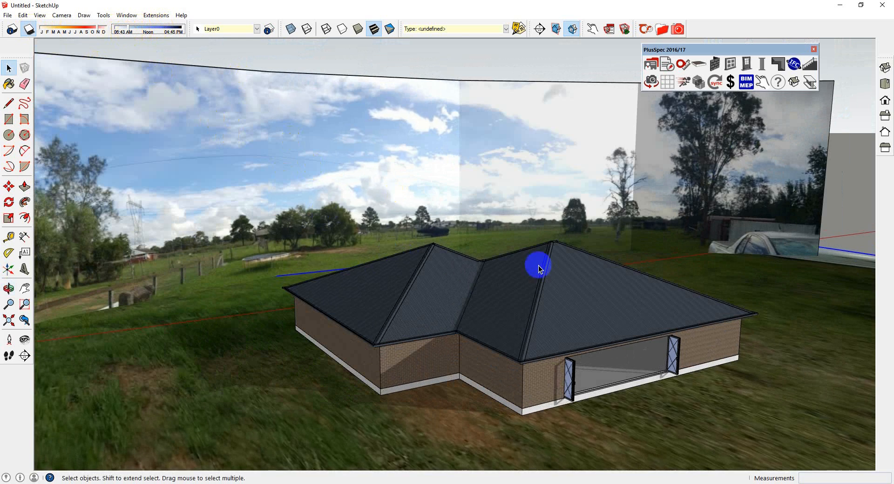
Step: Examine the shadows on the brick front and the backdrop scenery through the rear doors and beside the house
scroll(603, 357, up, 1)
middle_drag(603, 356, 399, 283)
scroll(402, 300, up, 5)
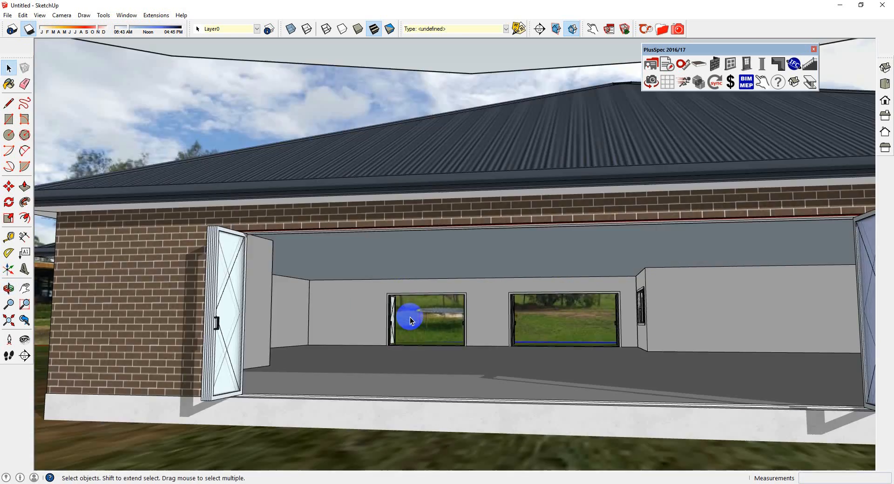
scroll(410, 317, up, 3)
scroll(509, 343, up, 4)
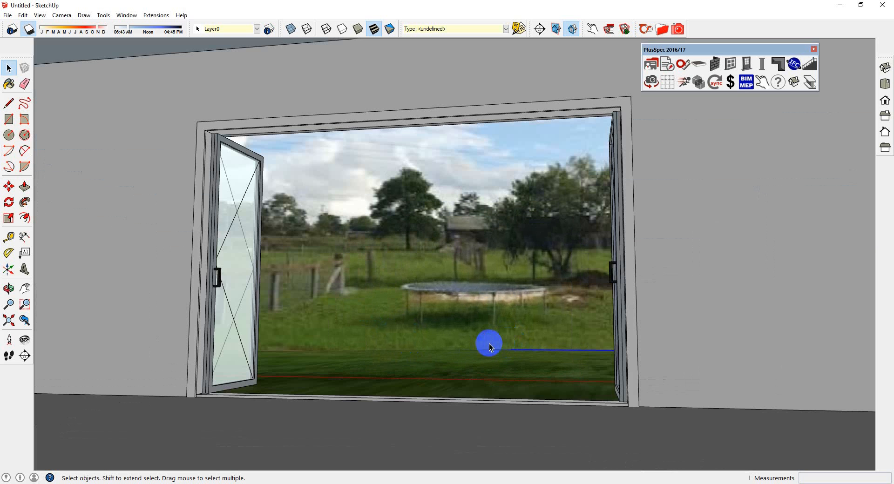
scroll(486, 343, down, 8)
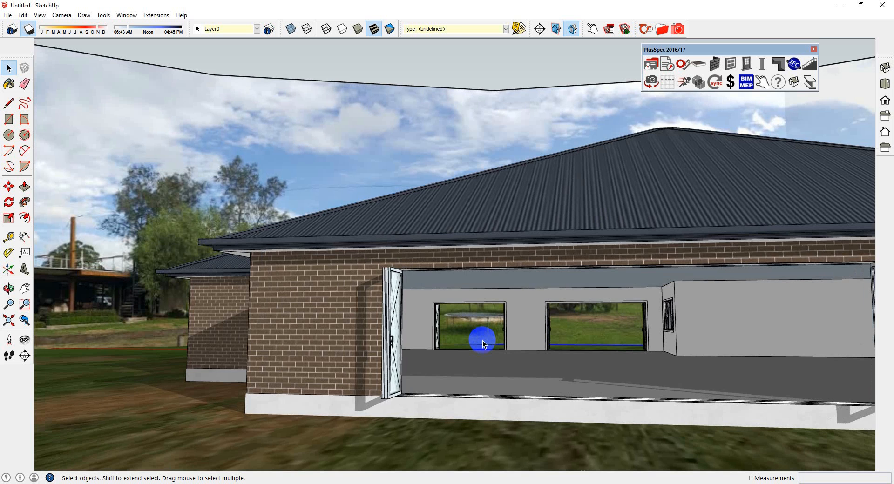
scroll(483, 340, down, 4)
middle_drag(483, 340, 434, 339)
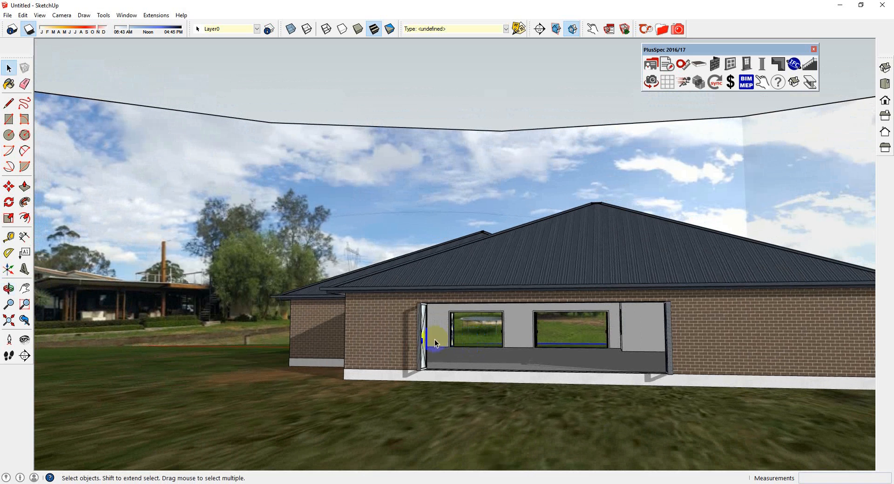
scroll(419, 321, up, 1)
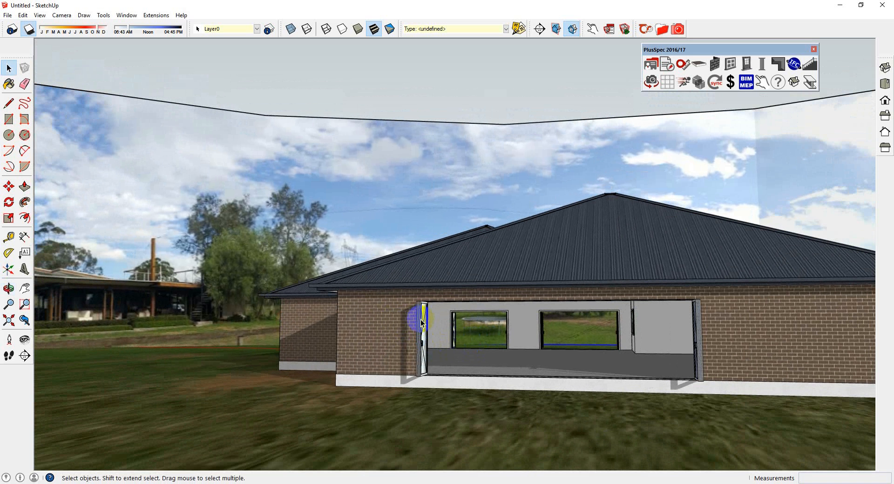
scroll(421, 321, up, 3)
middle_drag(419, 317, 330, 309)
middle_click(329, 309)
middle_click(329, 309)
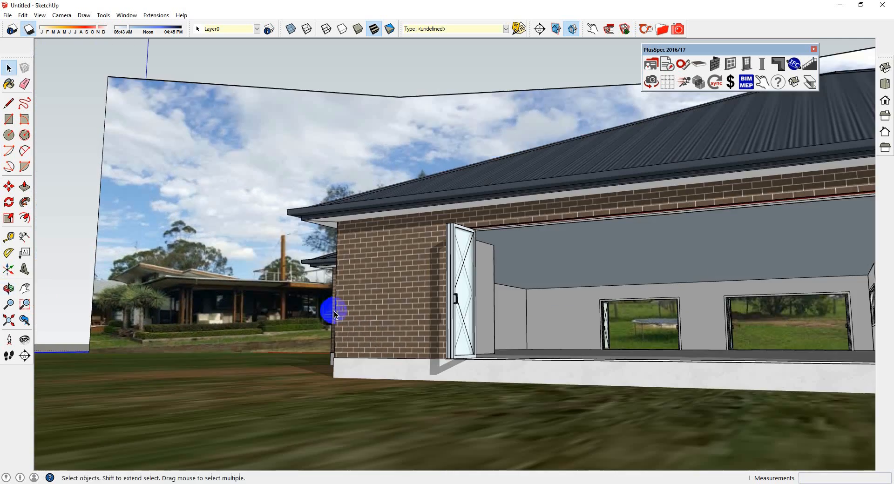